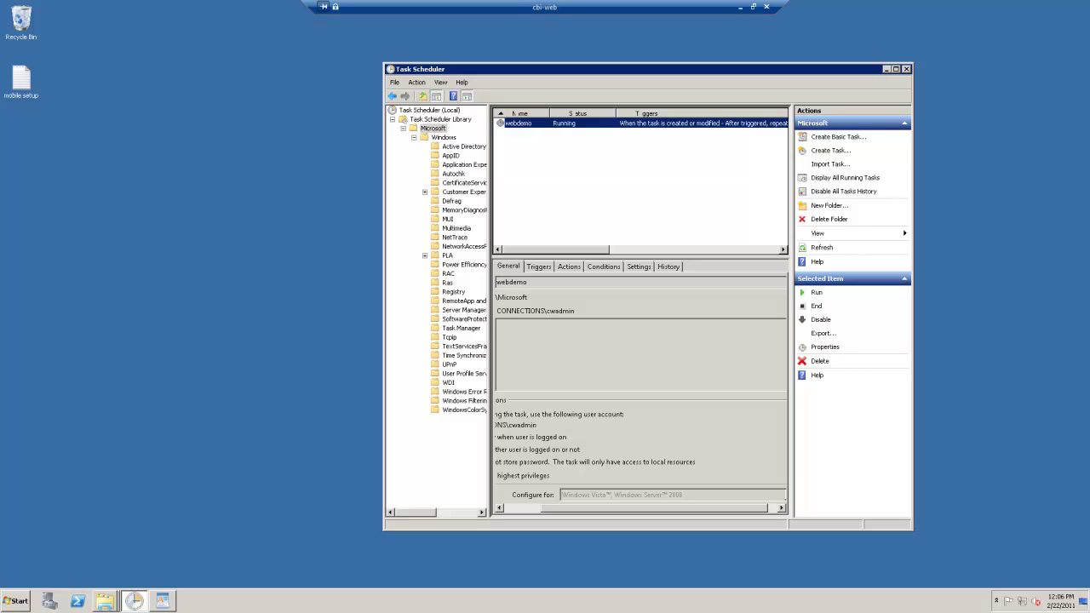
# Step: Launch a second Task Scheduler window by searching 'task' from the Start menu
pyautogui.click(144, 221)
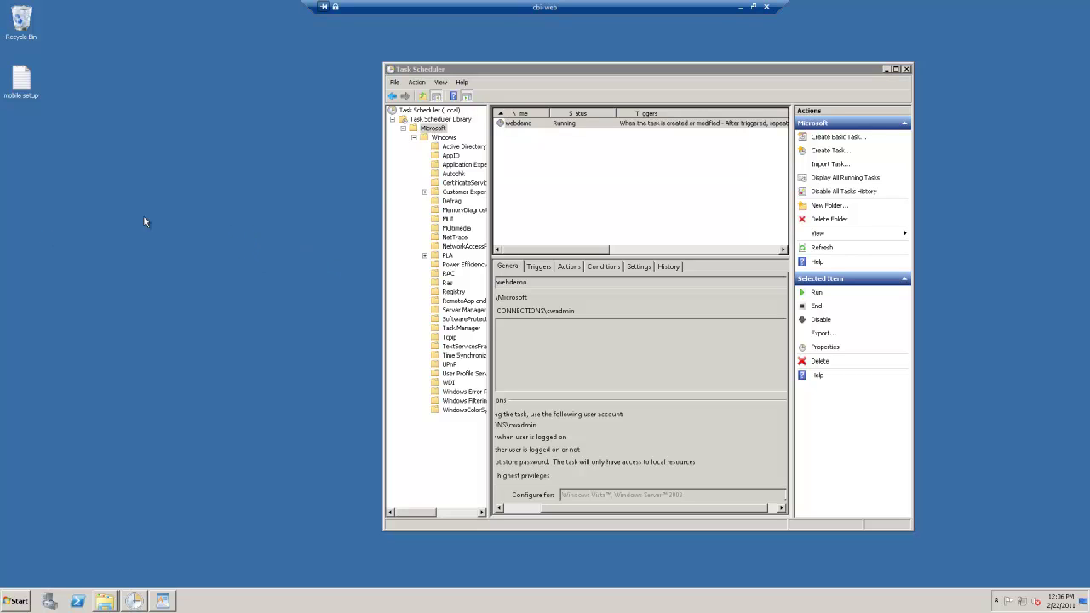
pyautogui.moveTo(554, 76); pyautogui.dragTo(641, 52)
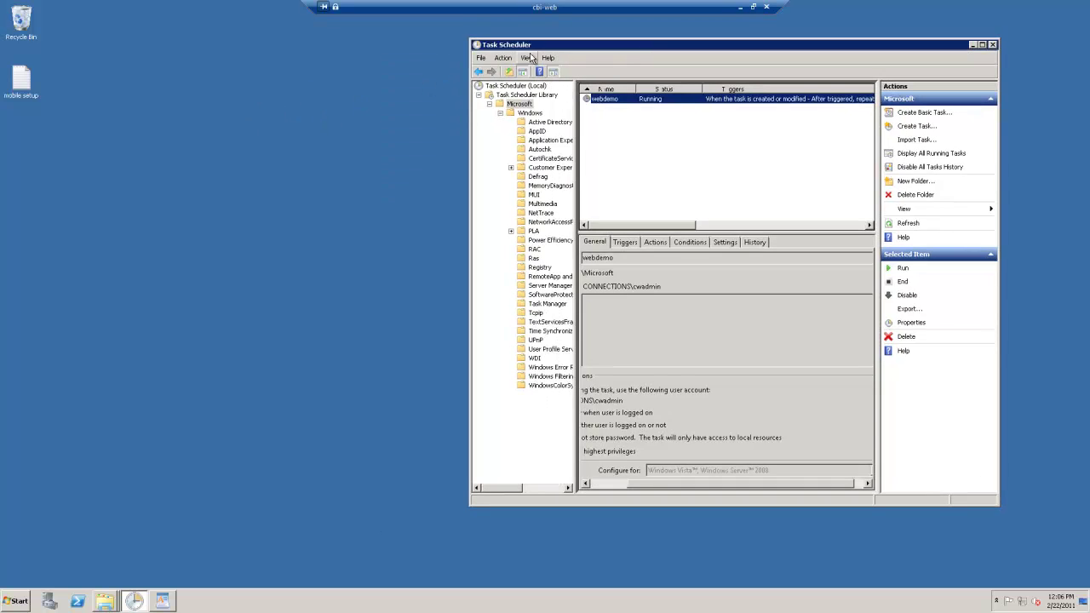
pyautogui.moveTo(558, 50); pyautogui.dragTo(551, 48)
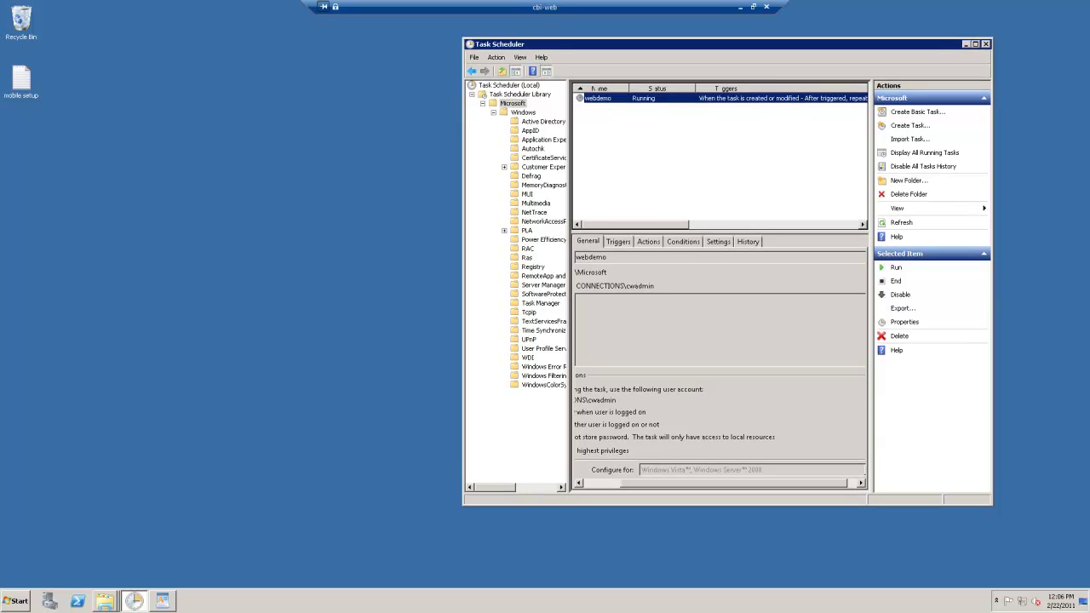
pyautogui.click(18, 605)
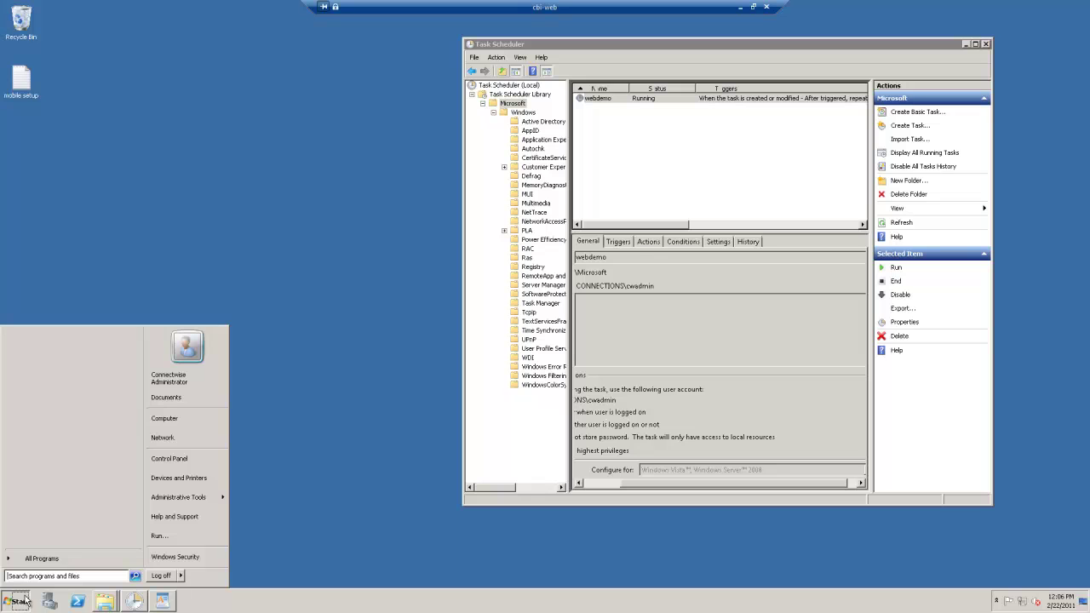
pyautogui.write('task')
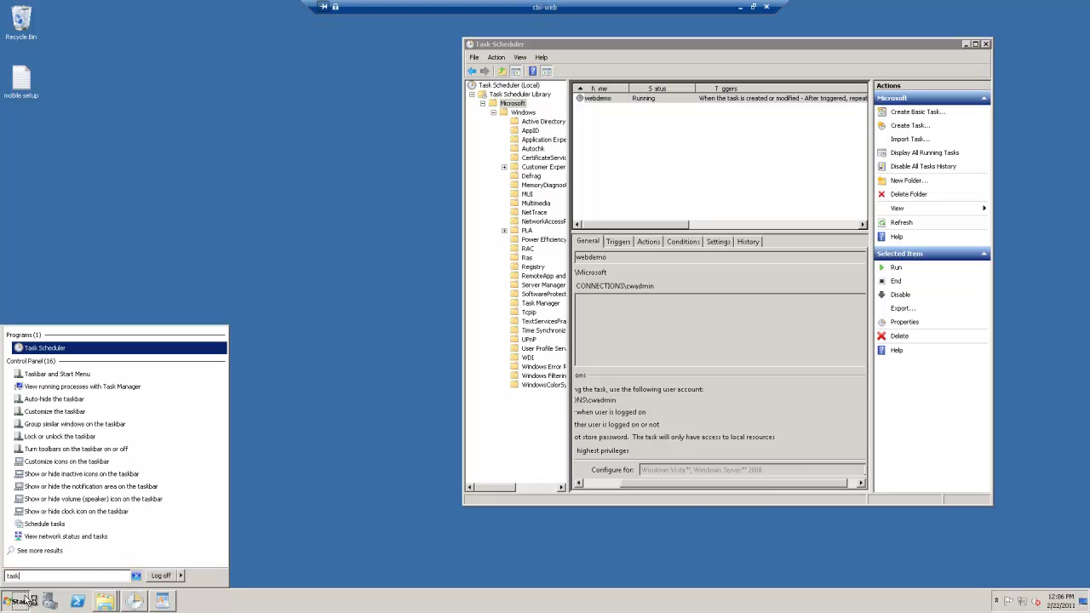
pyautogui.press('Return')
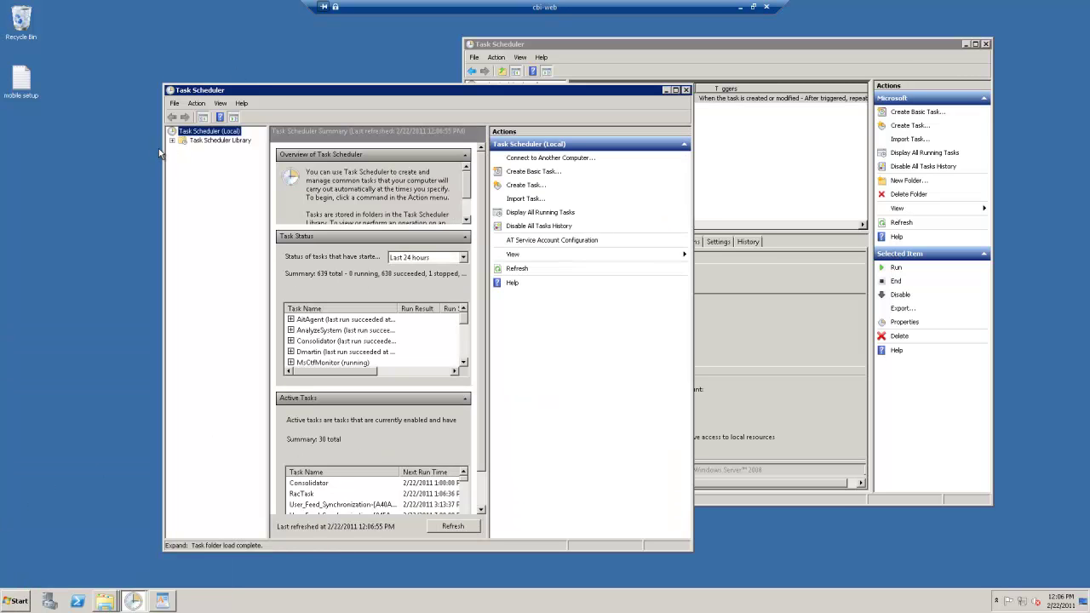
# Step: In Task Scheduler Library, select the Microsoft folder and start creating a new task
pyautogui.click(172, 140)
pyautogui.click(214, 140)
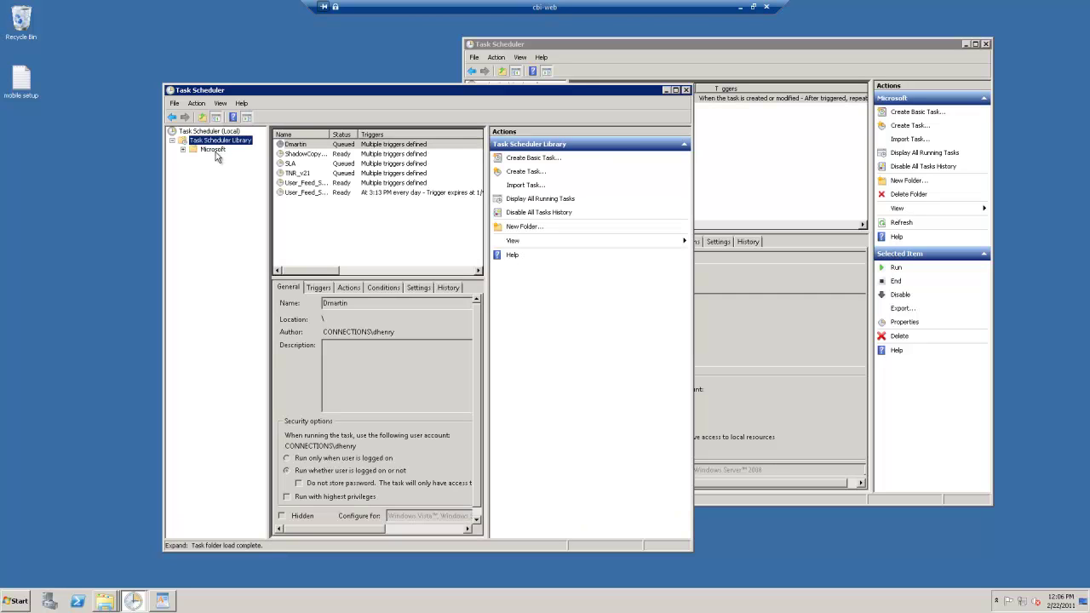
pyautogui.click(210, 151)
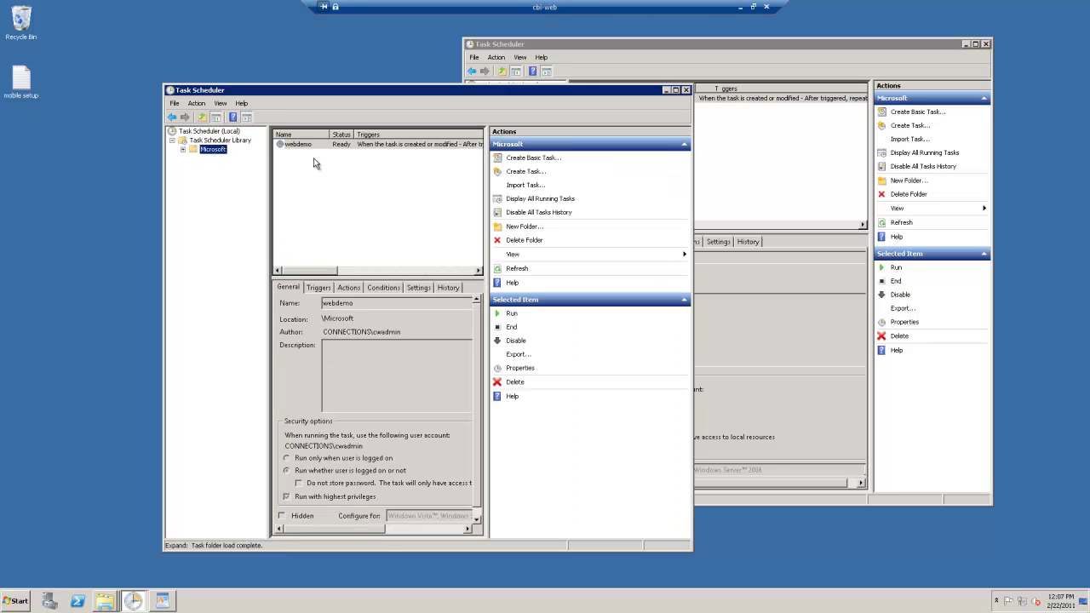
pyautogui.click(195, 104)
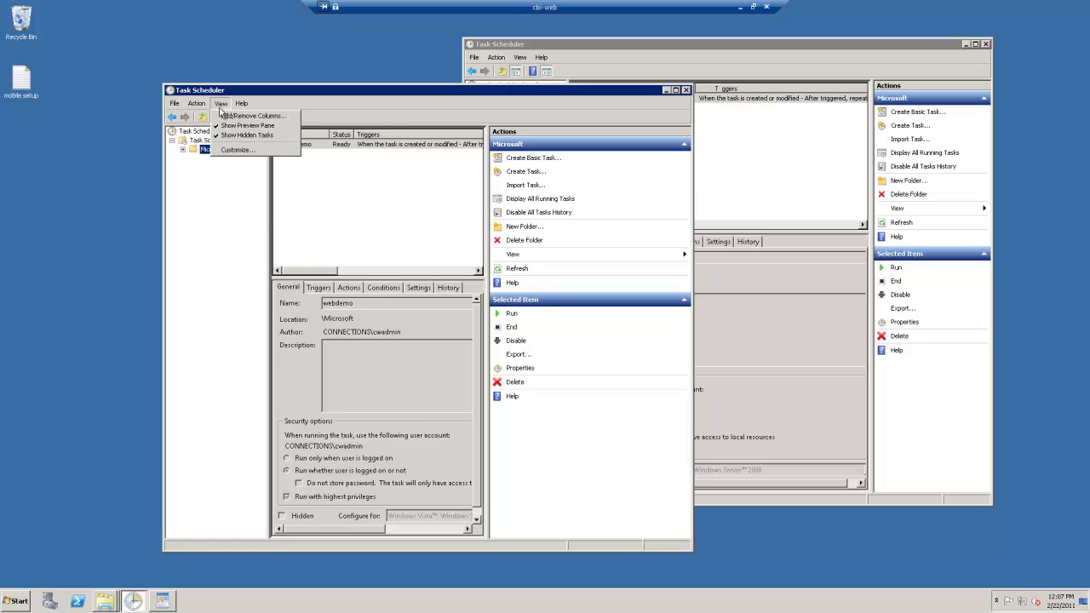
pyautogui.click(203, 127)
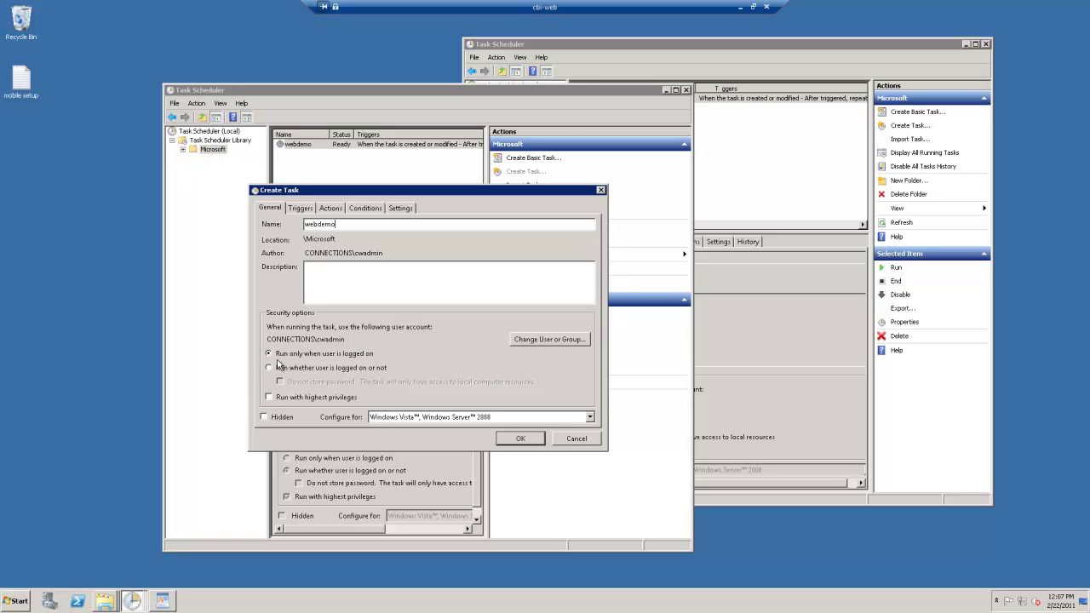
# Step: Make webdemo run whether or not the user is logged on, with highest privileges
pyautogui.moveTo(397, 197); pyautogui.dragTo(396, 182)
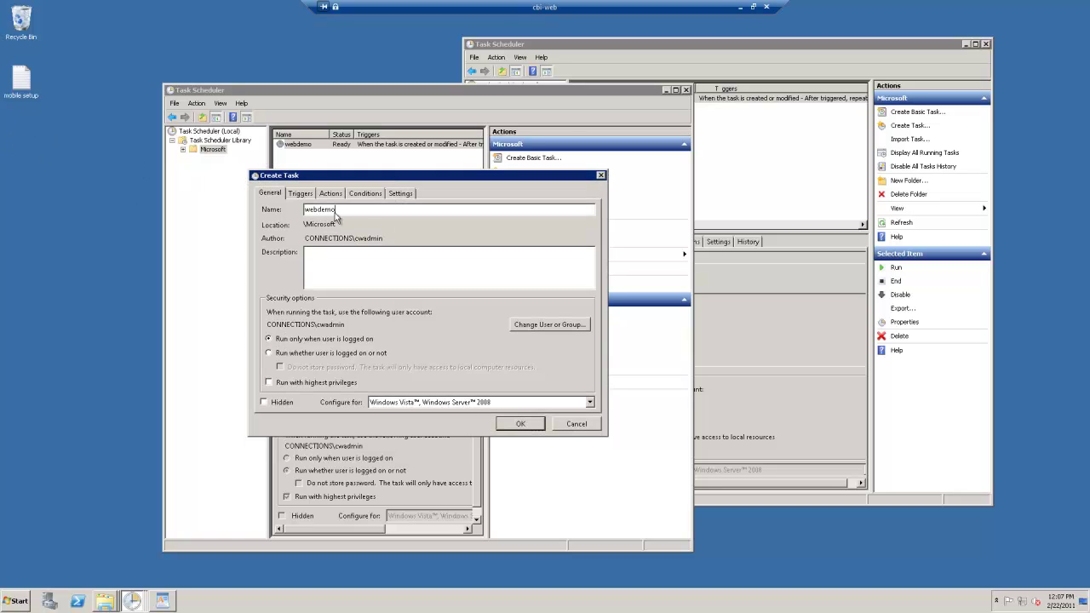
pyautogui.click(269, 353)
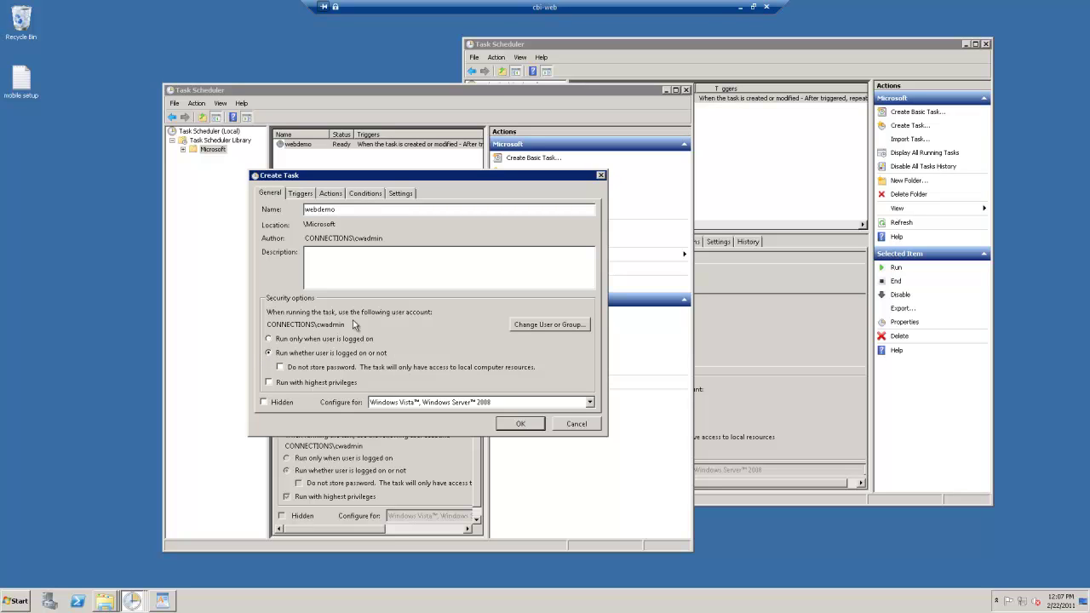
pyautogui.click(269, 384)
pyautogui.moveTo(392, 176); pyautogui.dragTo(402, 161)
pyautogui.click(308, 179)
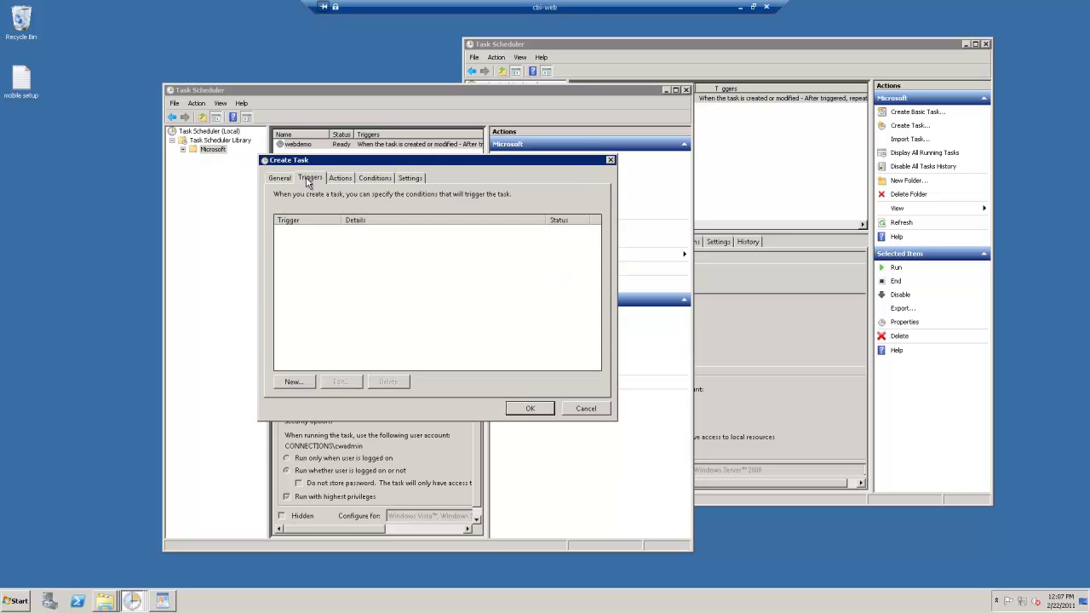
# Step: Add an 'At task creation/modification' trigger repeating every 10 minutes, indefinitely
pyautogui.click(292, 381)
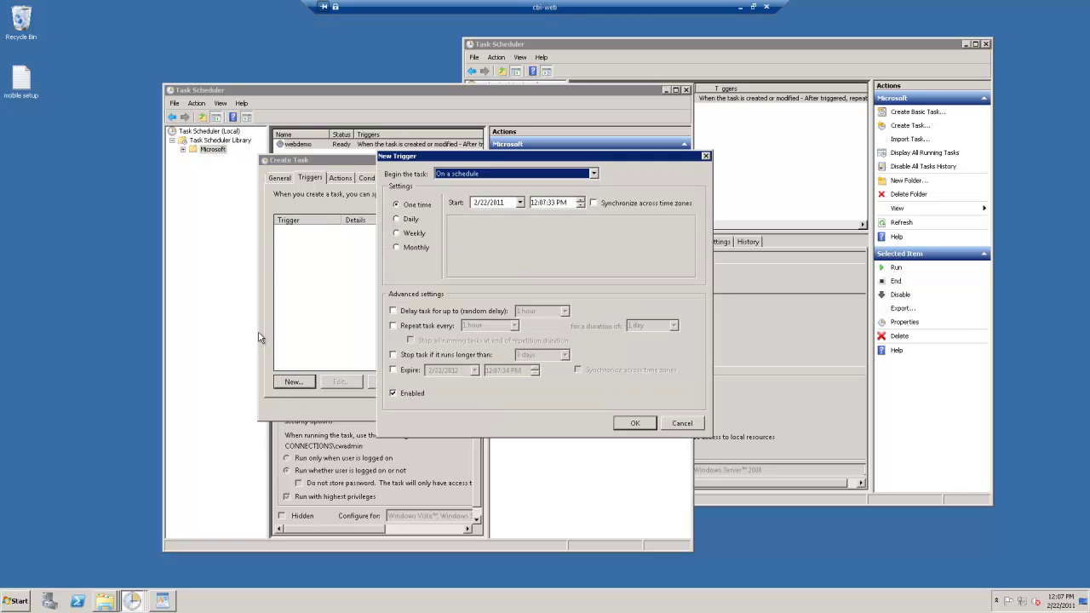
pyautogui.click(470, 176)
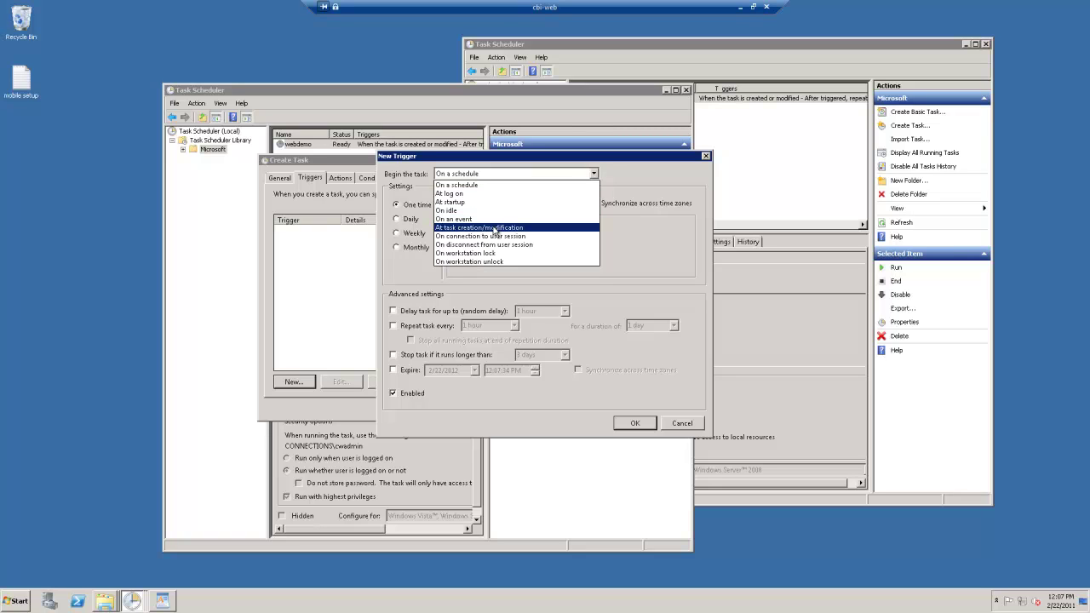
pyautogui.click(494, 229)
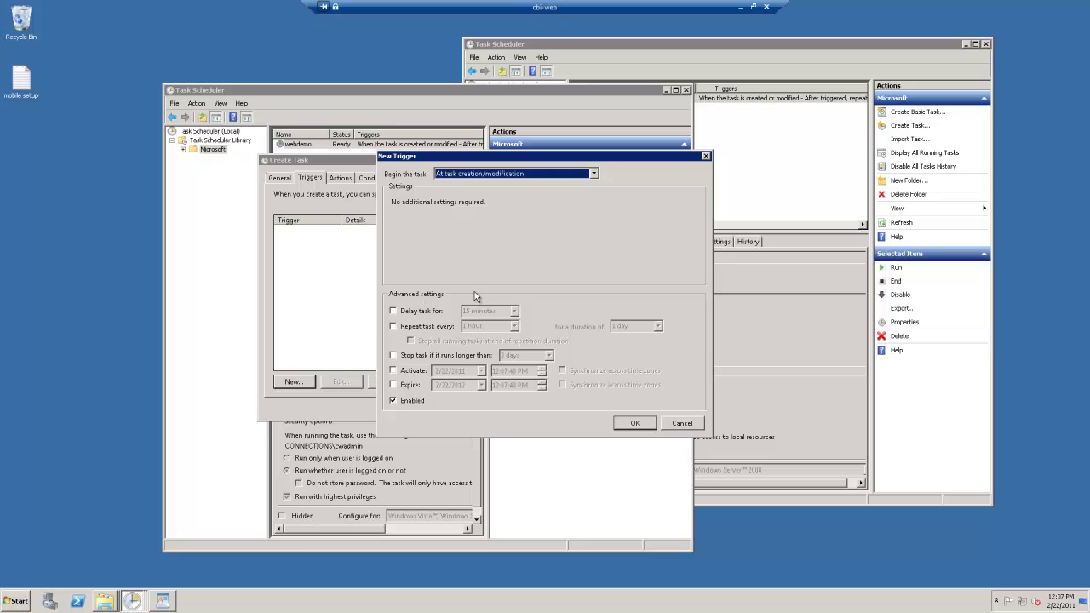
pyautogui.click(394, 327)
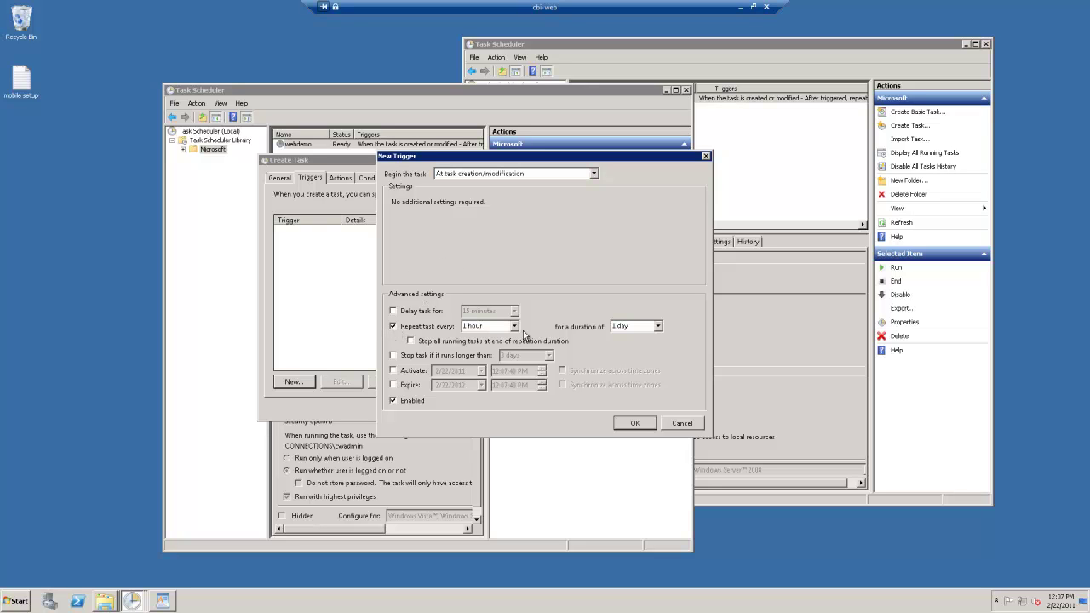
pyautogui.click(620, 326)
pyautogui.click(659, 327)
pyautogui.click(642, 340)
pyautogui.moveTo(451, 157); pyautogui.dragTo(431, 138)
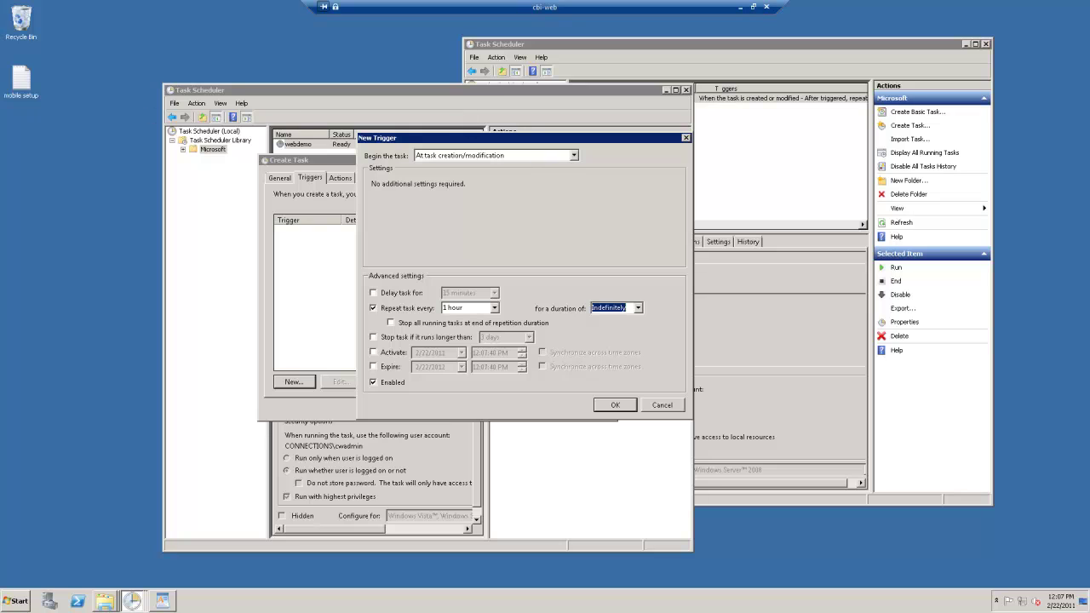
pyautogui.click(494, 308)
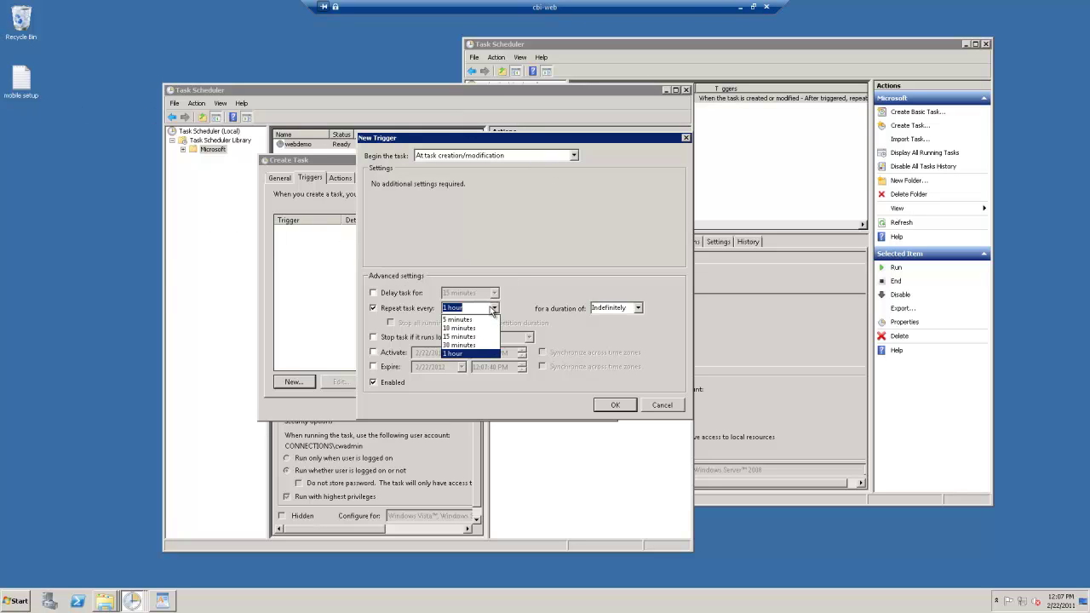
pyautogui.click(460, 329)
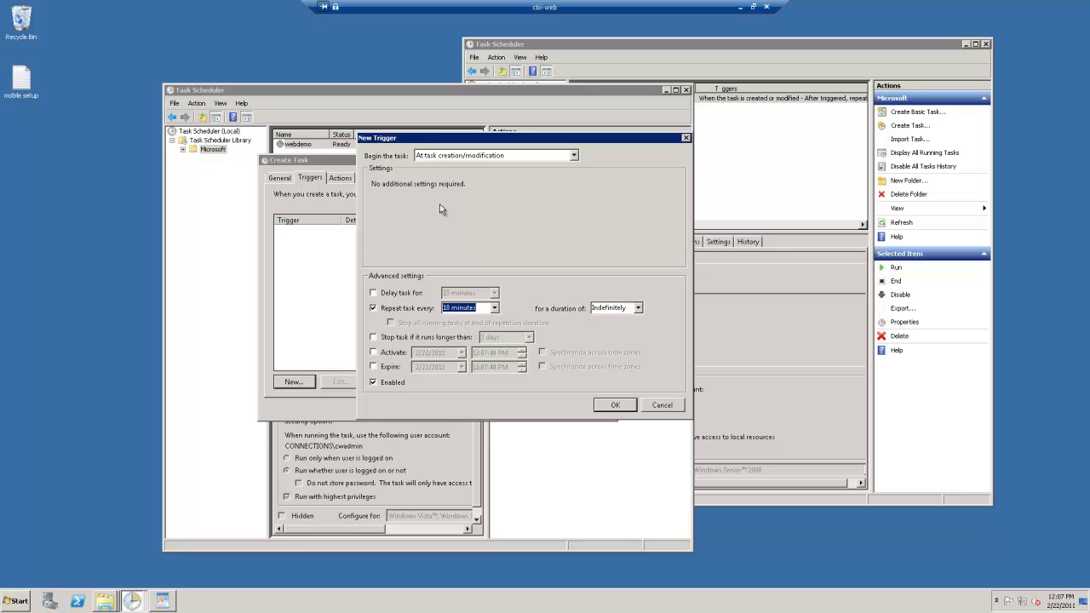
pyautogui.click(623, 407)
pyautogui.click(342, 180)
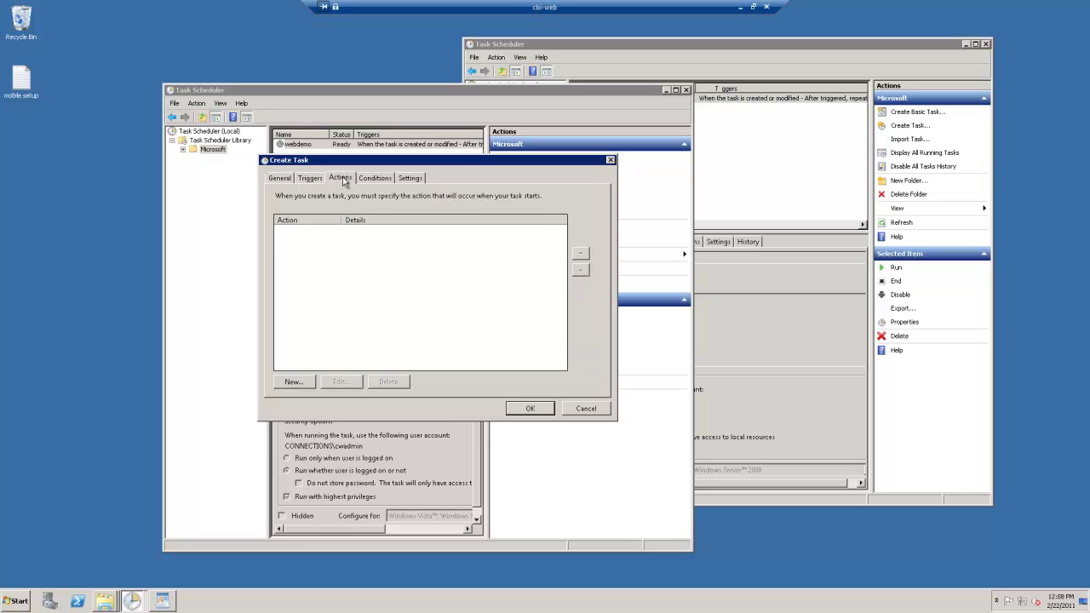
# Step: Create a new 'Start a program' action with powershell as the program
pyautogui.click(294, 380)
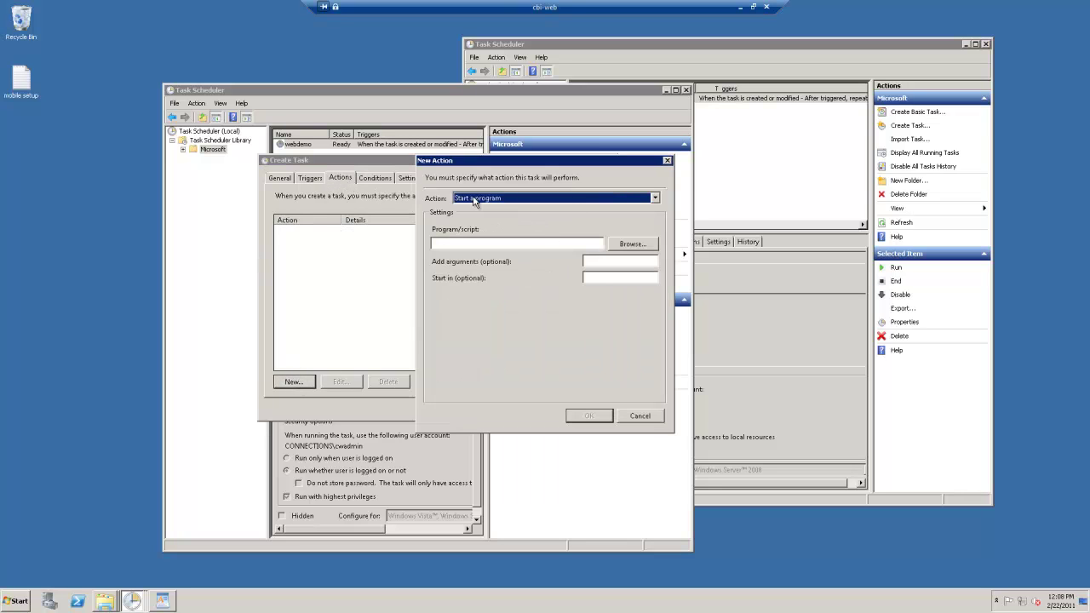
pyautogui.click(482, 244)
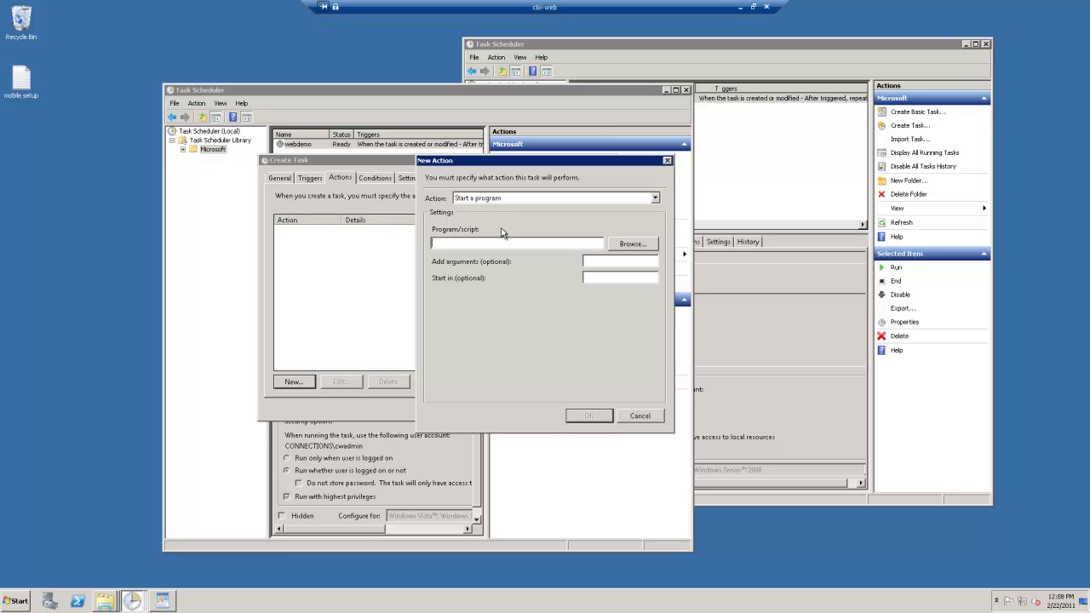
pyautogui.write('powershell')
pyautogui.moveTo(505, 162); pyautogui.dragTo(590, 140)
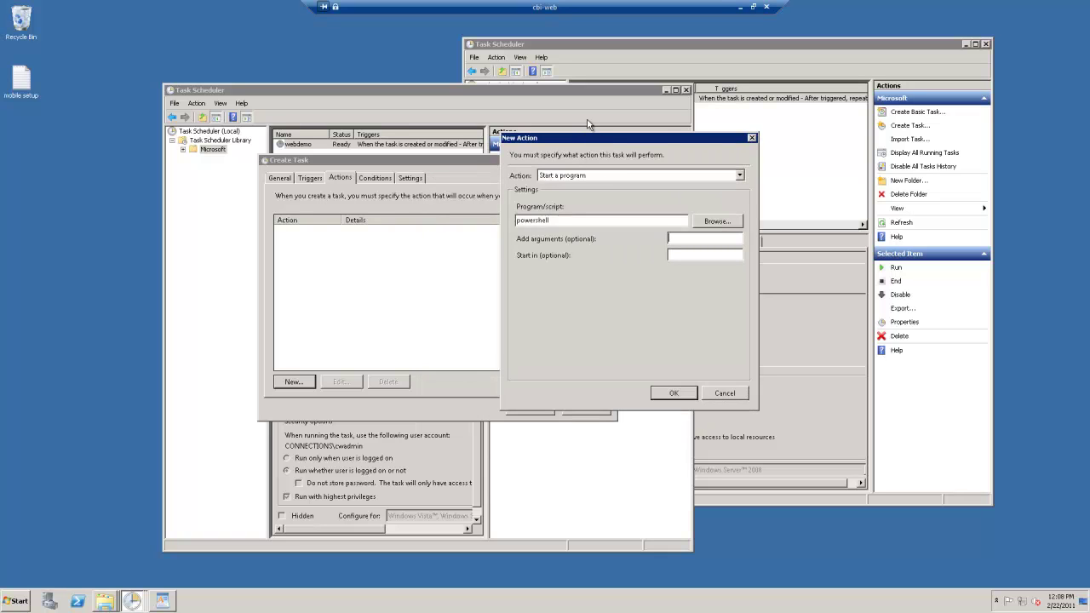
# Step: Paste the Create-MobileGadget3 header command from the WordPad notes into the action's arguments
pyautogui.click(169, 605)
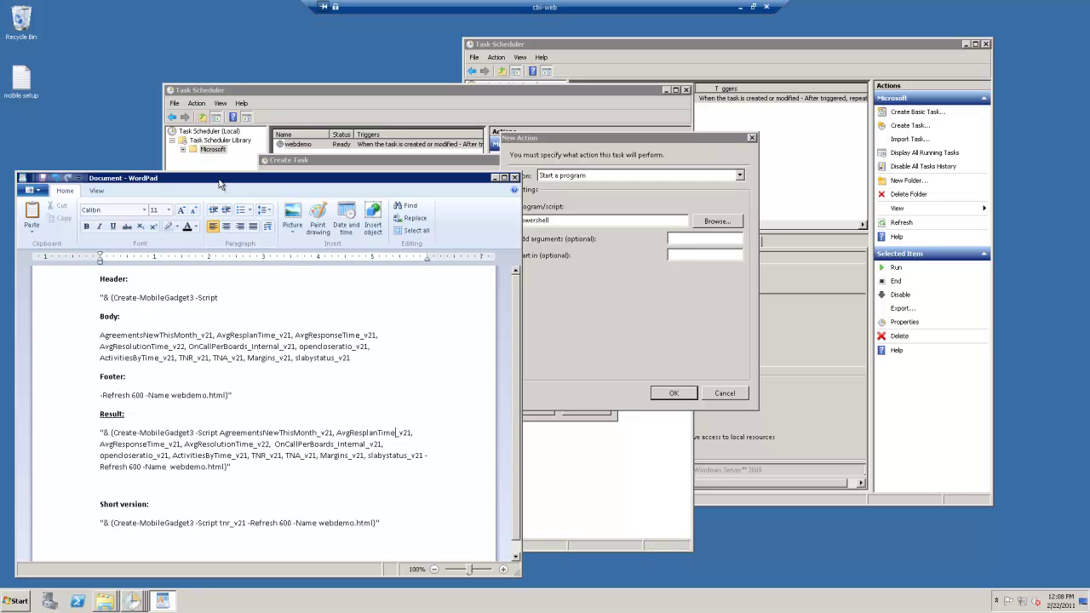
pyautogui.moveTo(211, 121); pyautogui.dragTo(237, 51)
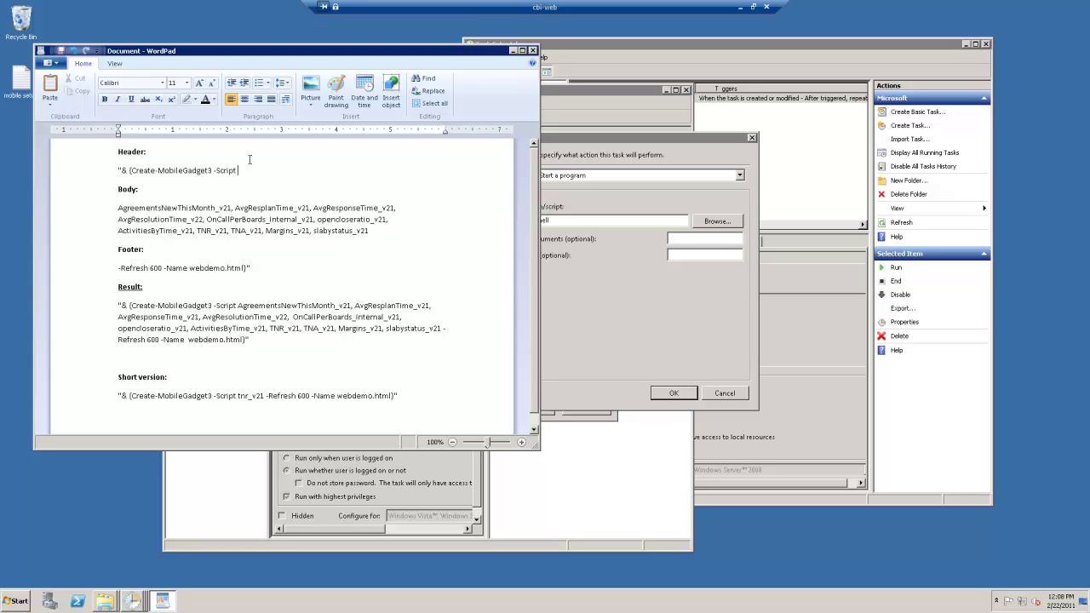
pyautogui.hotkey('shift', 'Home')
pyautogui.hotkey('ctrl', 'c')
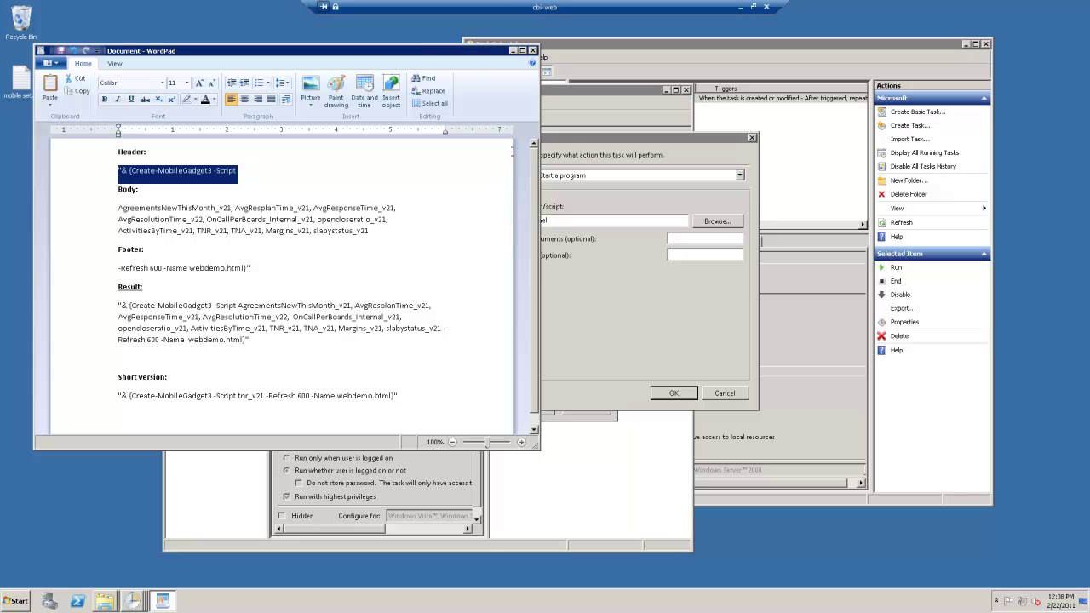
pyautogui.click(563, 137)
pyautogui.moveTo(563, 137); pyautogui.dragTo(686, 118)
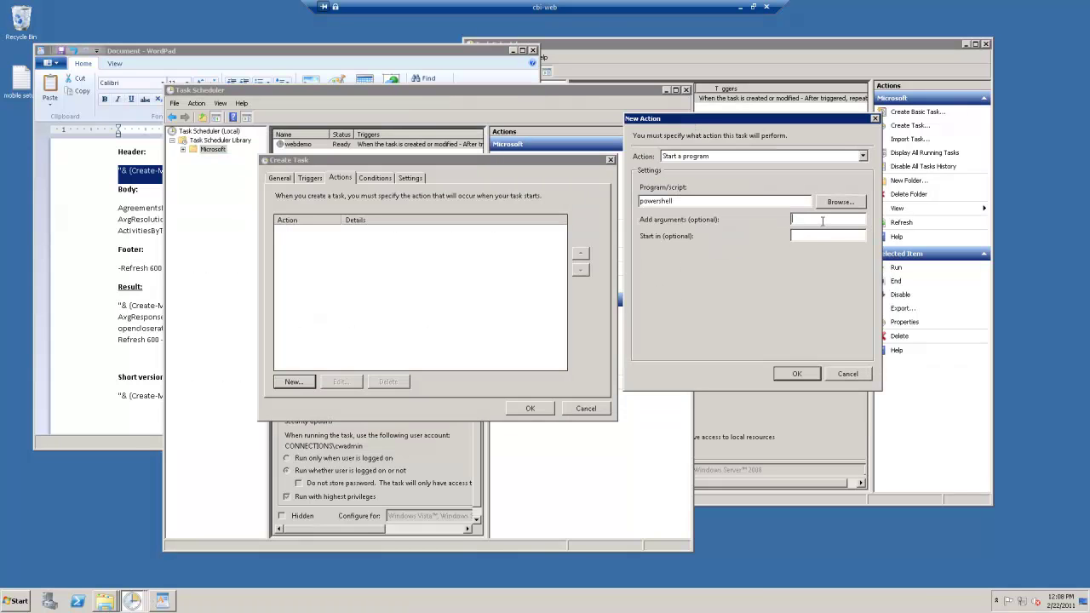
pyautogui.hotkey('ctrl', 'v')
# Step: Select the Short version command line in the WordPad notes
pyautogui.click(108, 210)
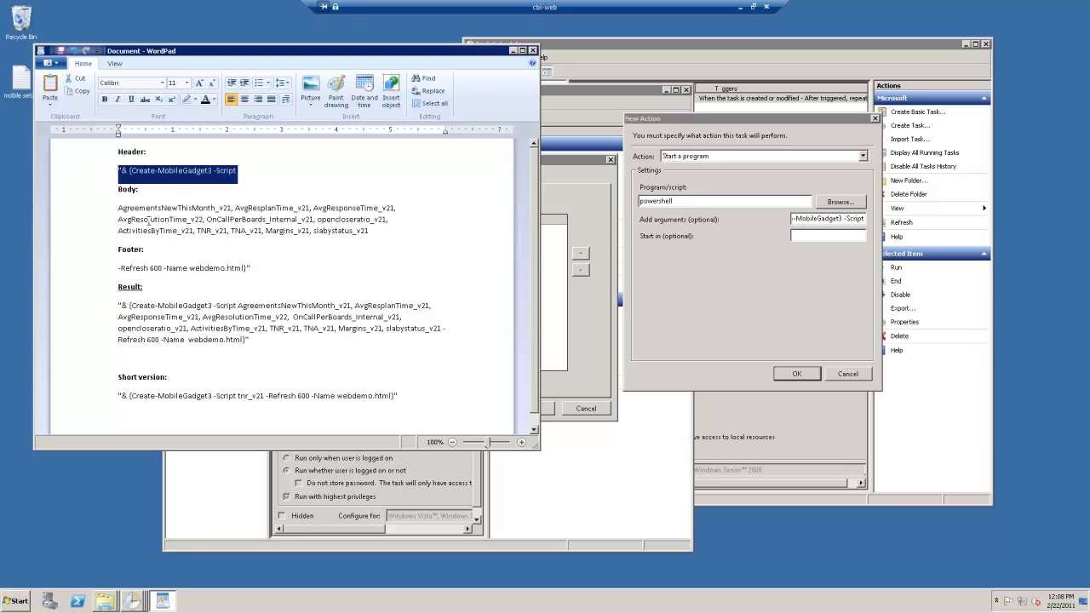
pyautogui.click(207, 397)
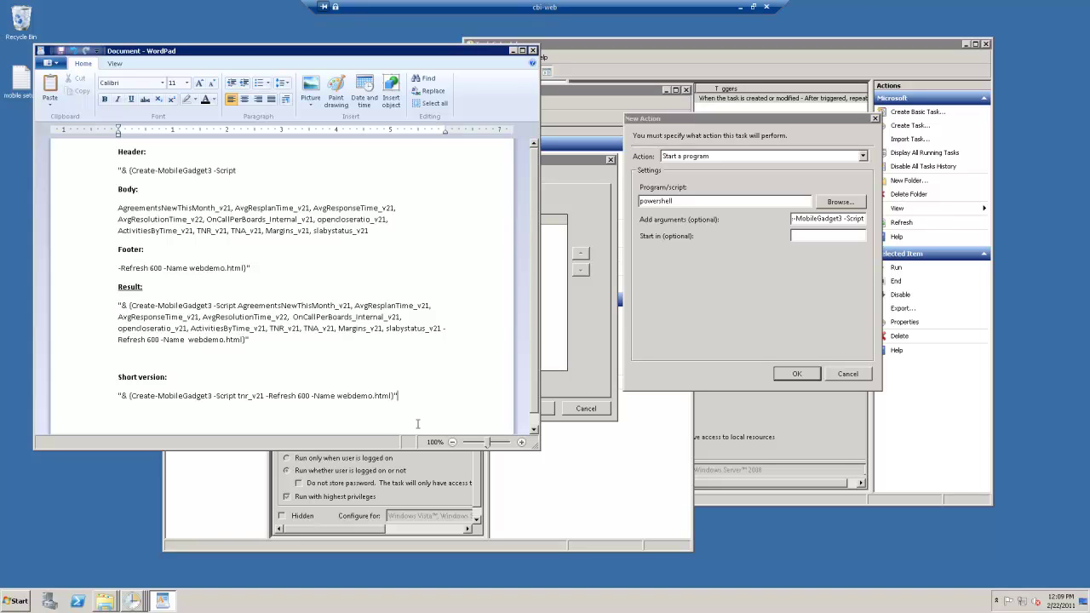
pyautogui.hotkey('shift', 'Home')
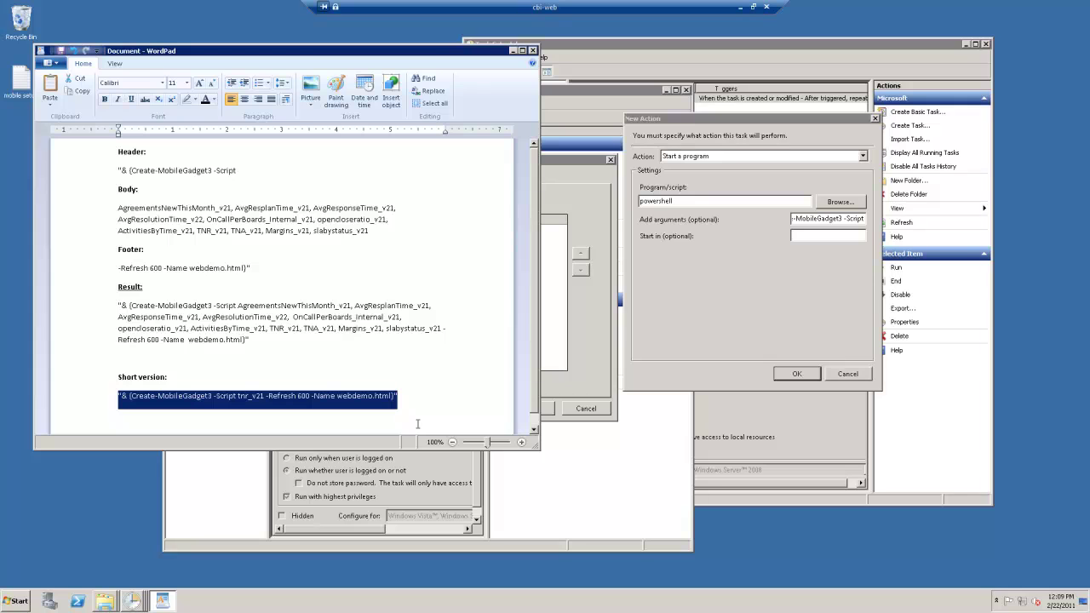
# Step: Replace the action's arguments with the short gadget command
pyautogui.click(823, 220)
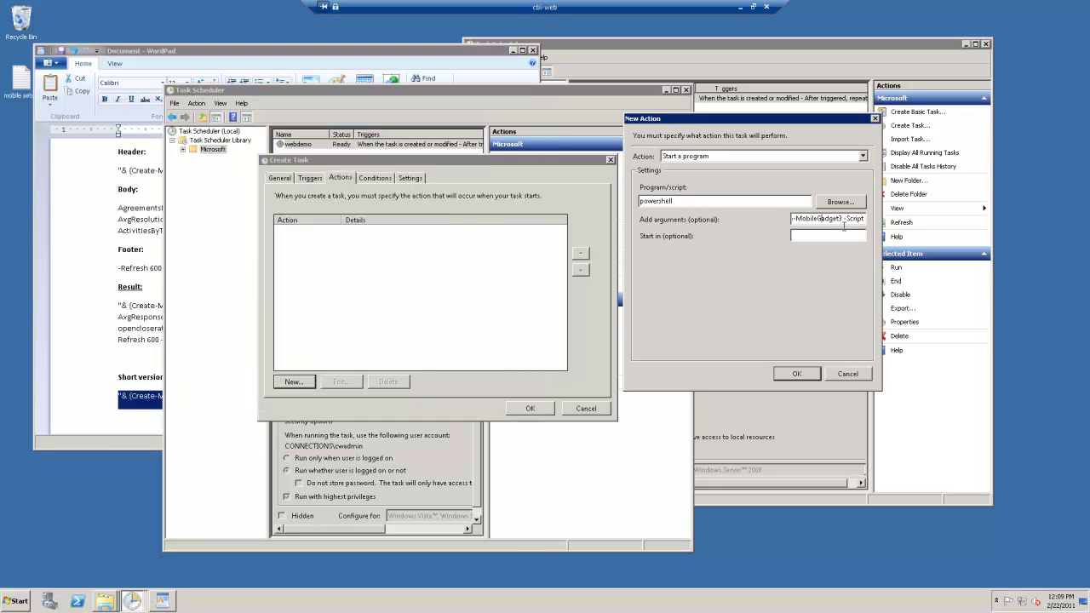
pyautogui.hotkey('shift', 'Home')
pyautogui.press('Delete')
pyautogui.hotkey('ctrl', 'v')
# Step: Set the action's Start in folder to C:\inetpub\Connect-Smart Gadgets
pyautogui.click(109, 601)
pyautogui.click(125, 562)
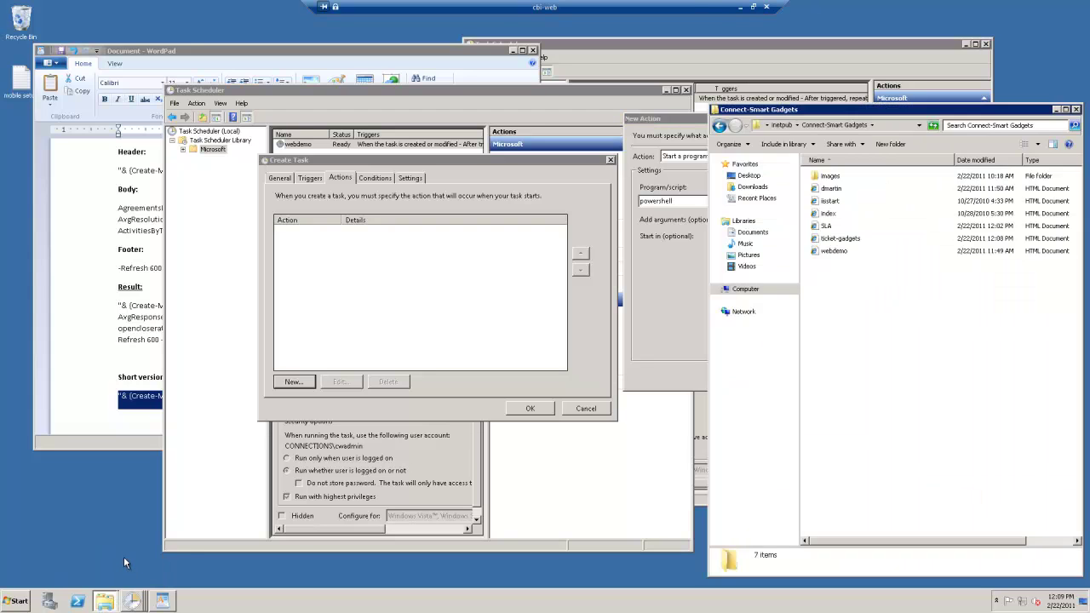
pyautogui.hotkey('alt', 'd')
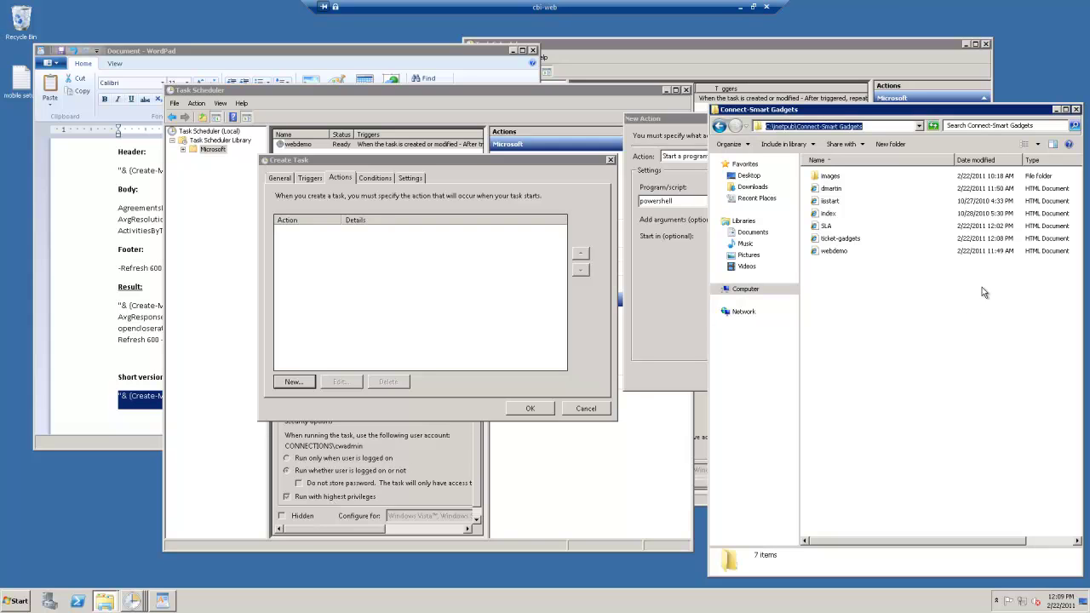
pyautogui.click(688, 301)
pyautogui.click(849, 235)
pyautogui.write('c:\\')
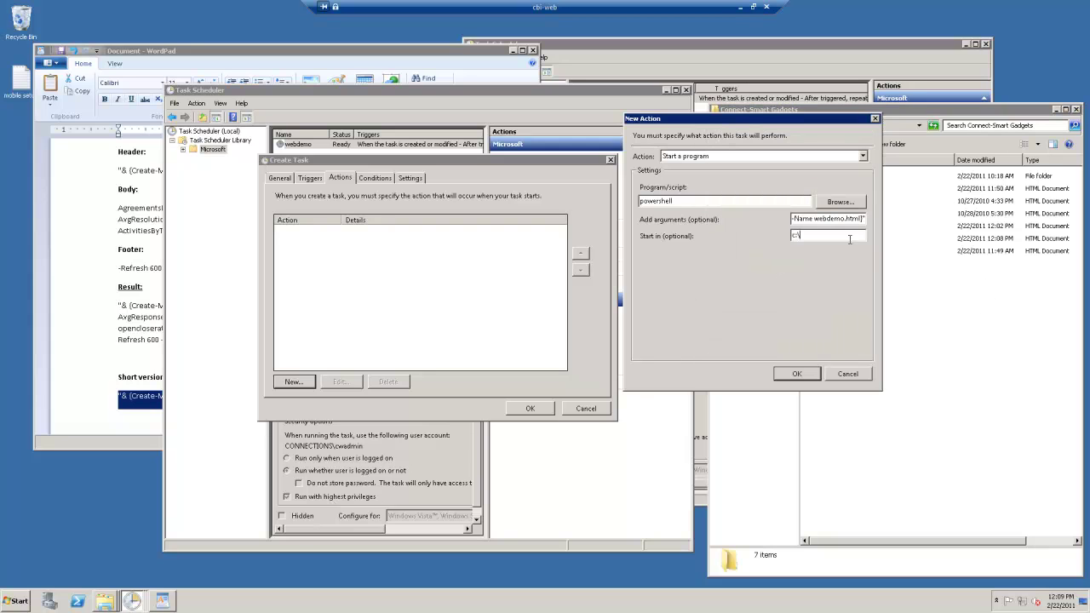
pyautogui.hotkey('shift', 'Home')
# Step: Confirm the powershell action and save the task, supplying the account password
pyautogui.click(799, 374)
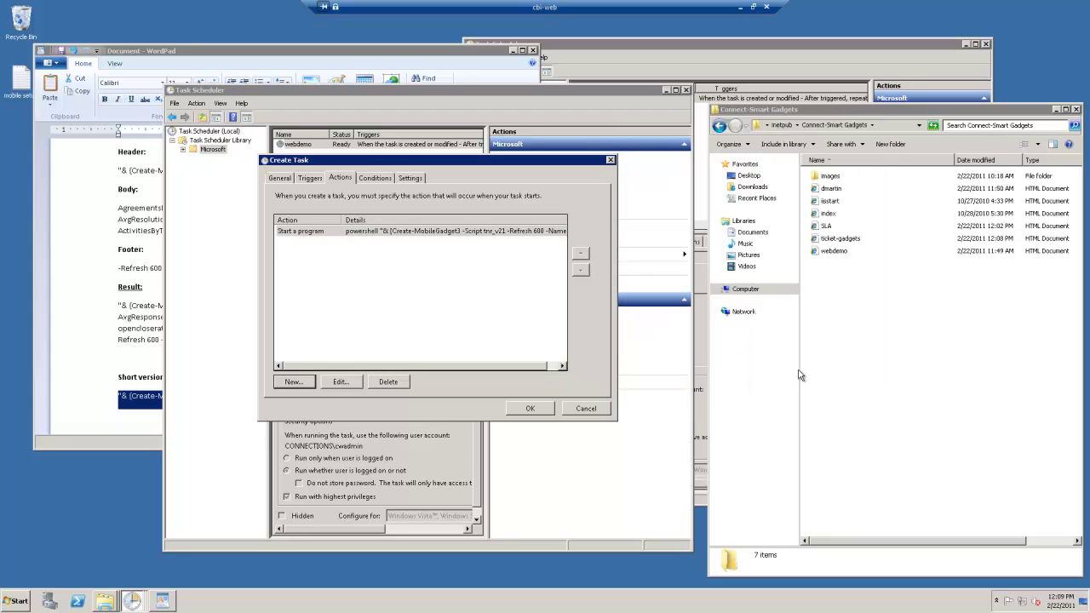
pyautogui.click(532, 408)
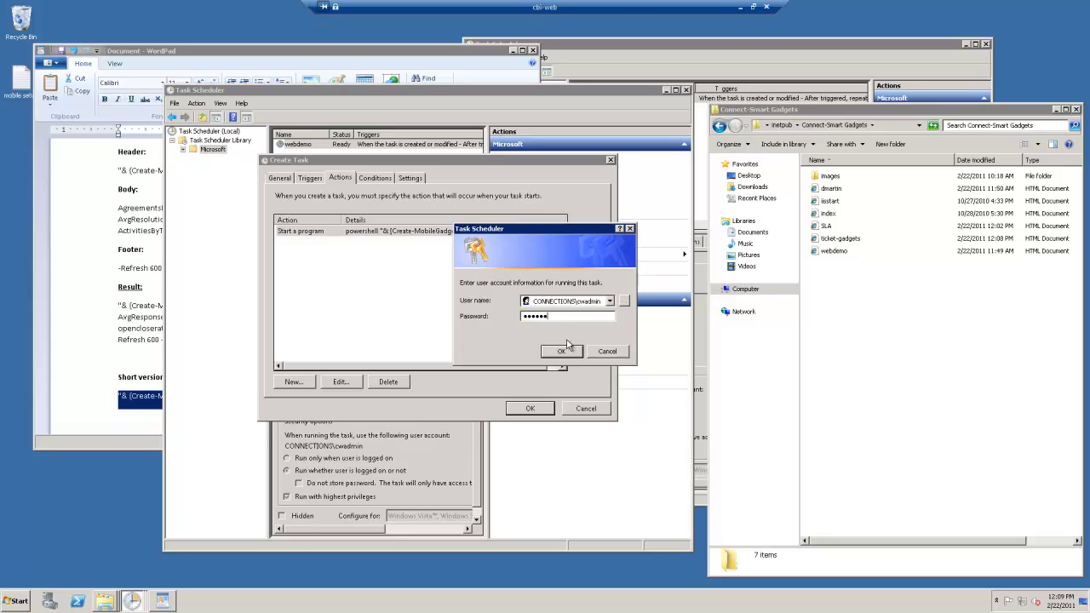
pyautogui.click(567, 349)
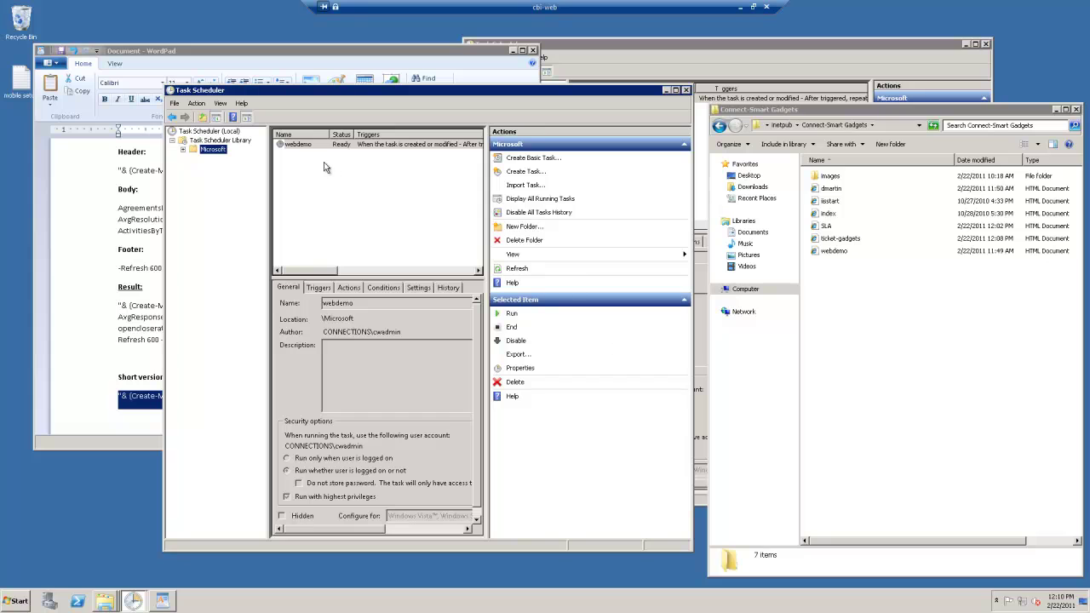
# Step: Open the webdemo task's properties and edit its powershell action
pyautogui.click(301, 147)
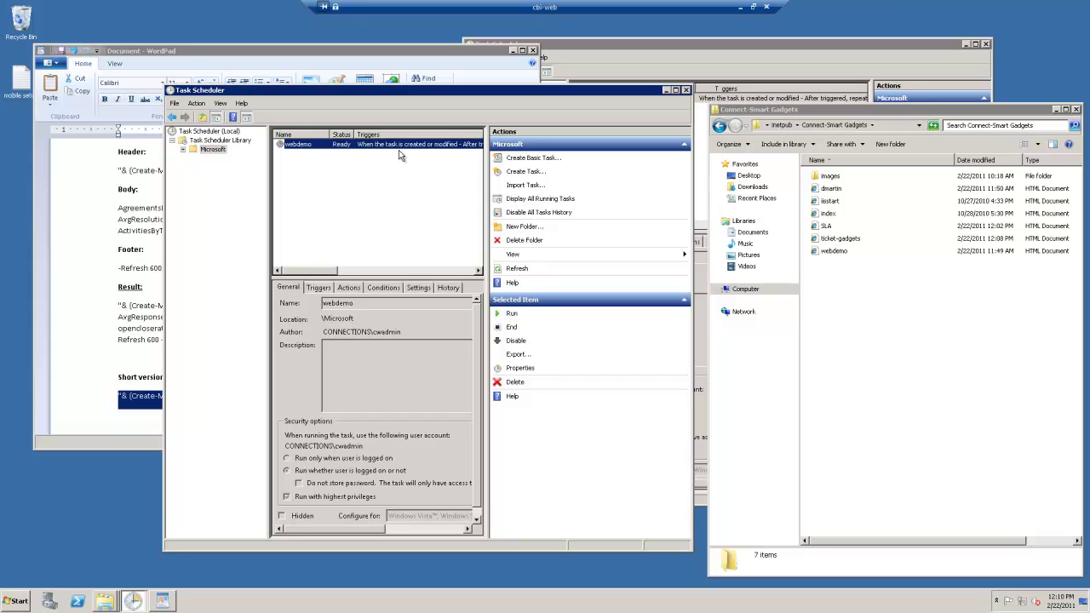
pyautogui.doubleClick(302, 145)
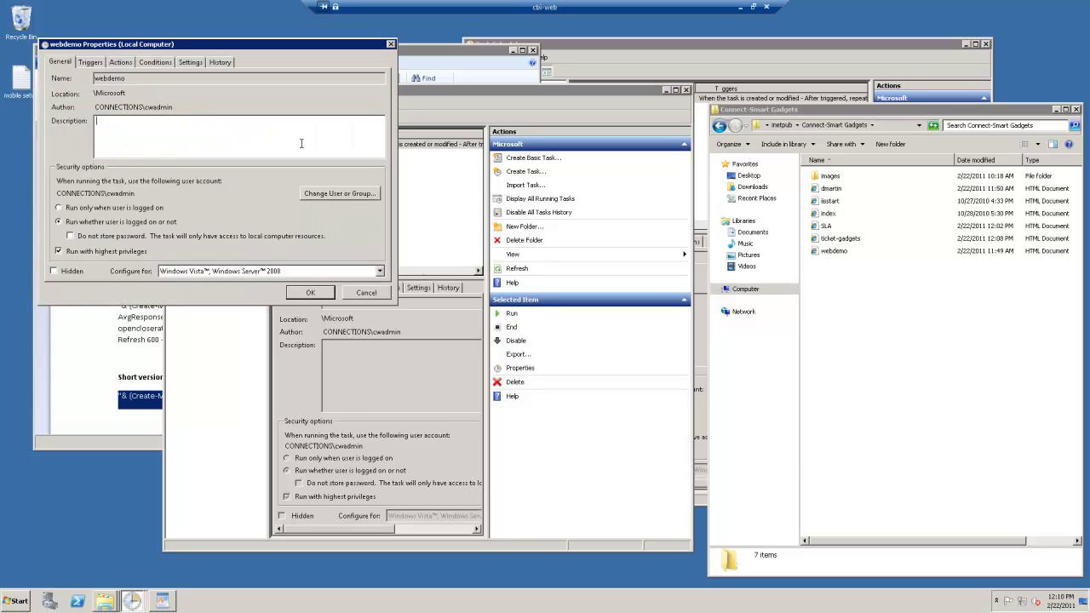
pyautogui.click(120, 62)
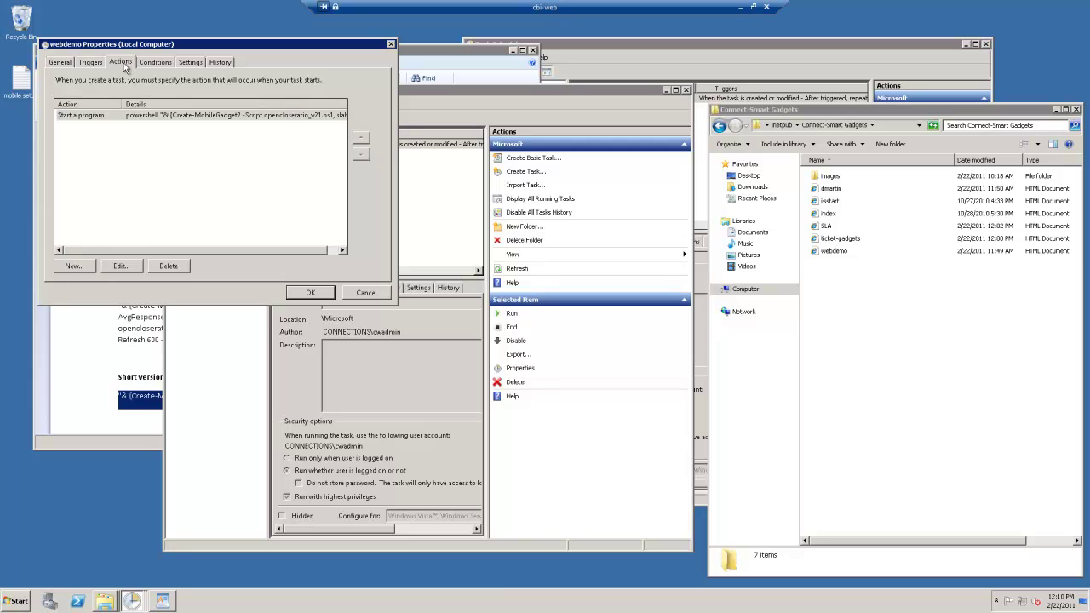
pyautogui.click(124, 266)
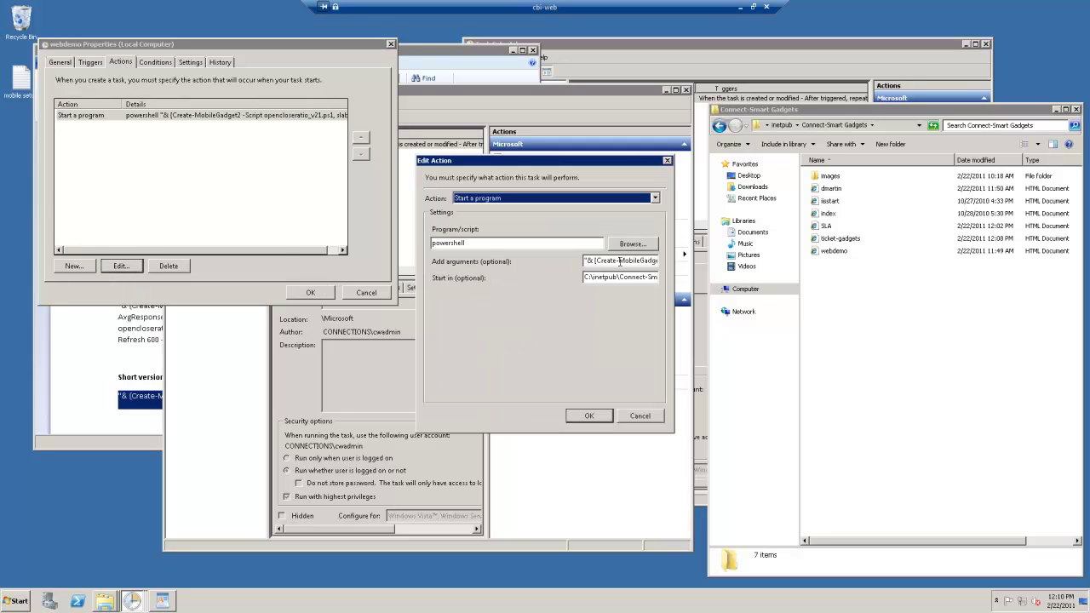
# Step: Bring the WordPad notes forward, then select the webdemo file in Connect-Smart Gadgets
pyautogui.click(80, 359)
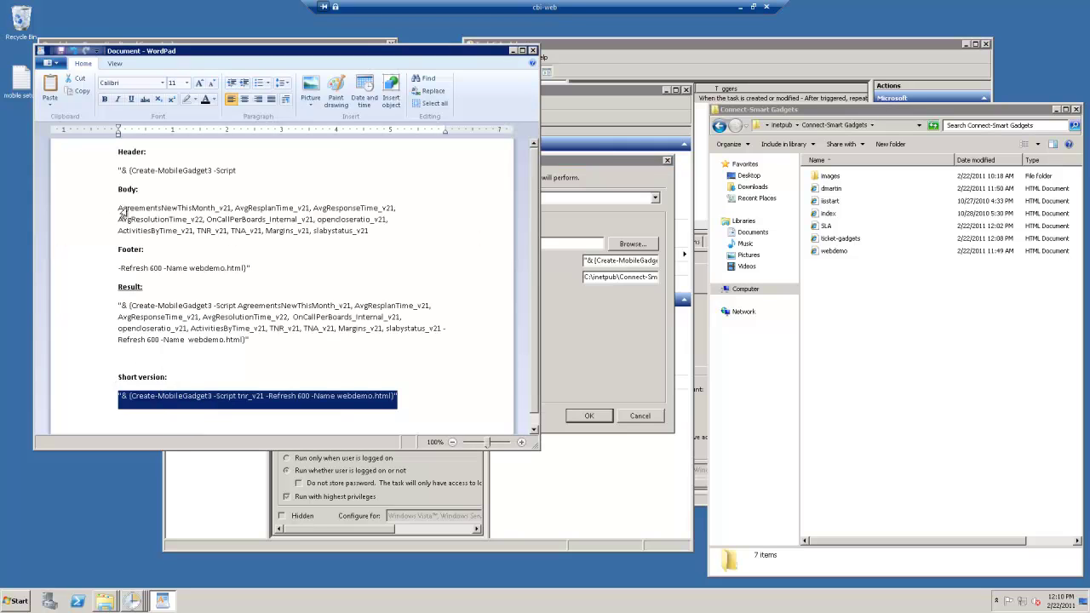
pyautogui.click(231, 209)
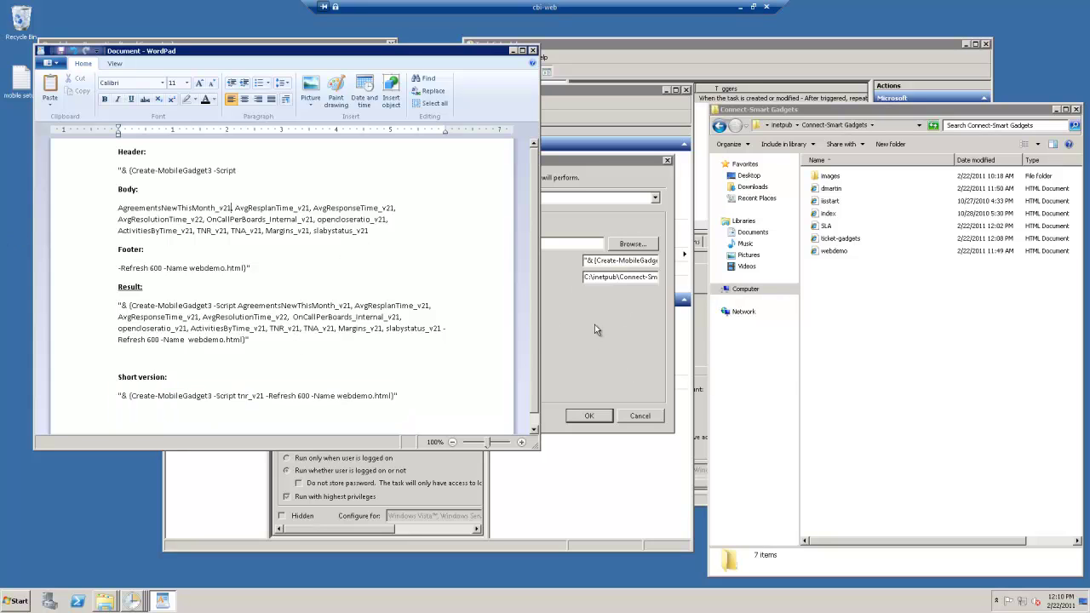
pyautogui.click(911, 365)
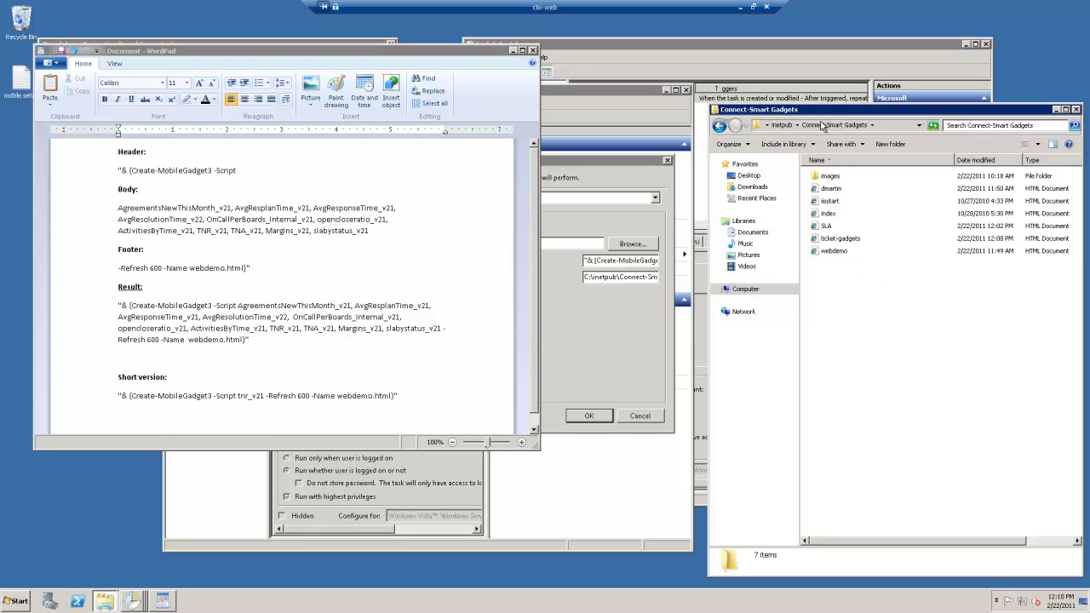
pyautogui.click(833, 255)
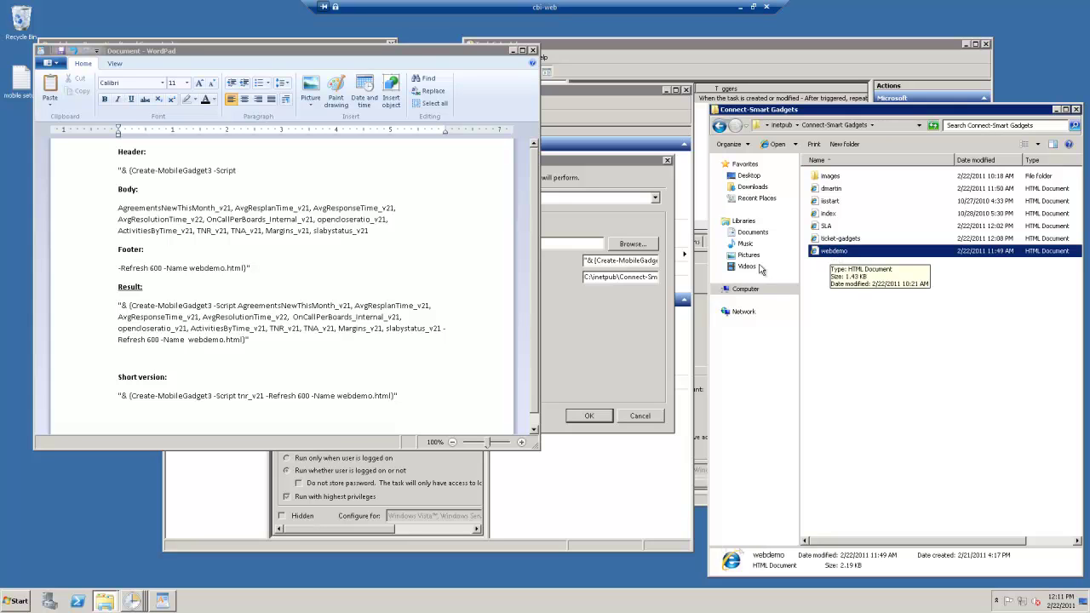
# Step: Open webdemo.html in Internet Explorer and move the dashboard window up and right
pyautogui.doubleClick(833, 251)
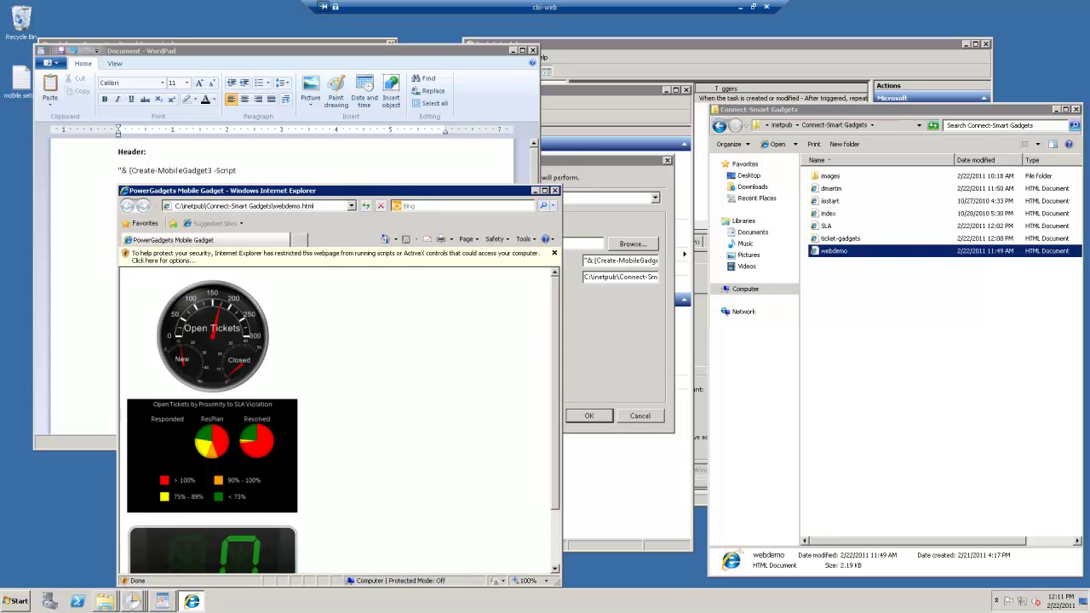
pyautogui.moveTo(282, 196); pyautogui.dragTo(435, 118)
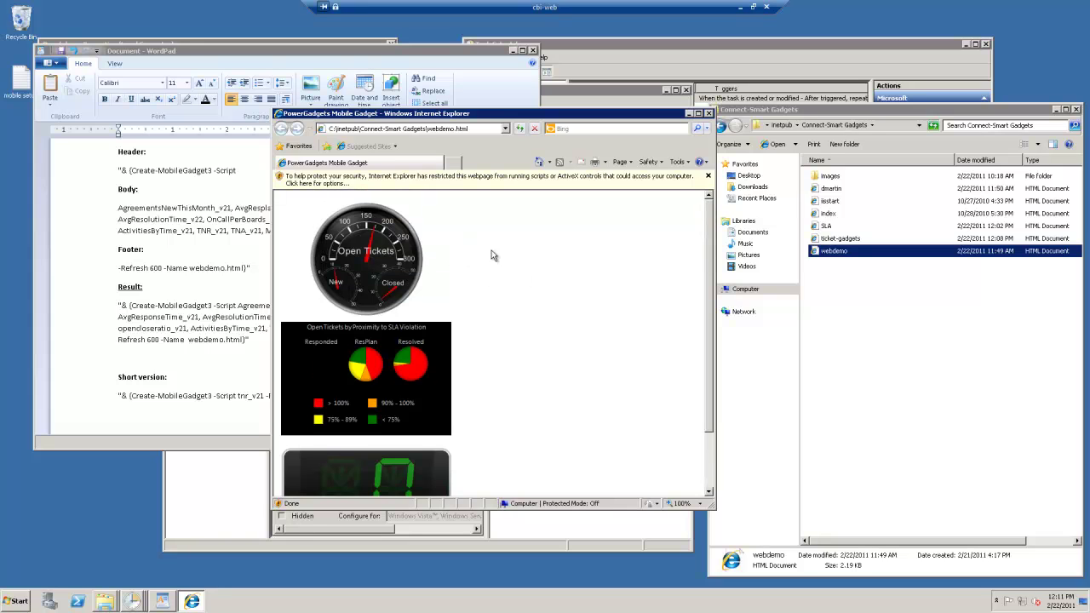
pyautogui.moveTo(383, 118); pyautogui.dragTo(529, 67)
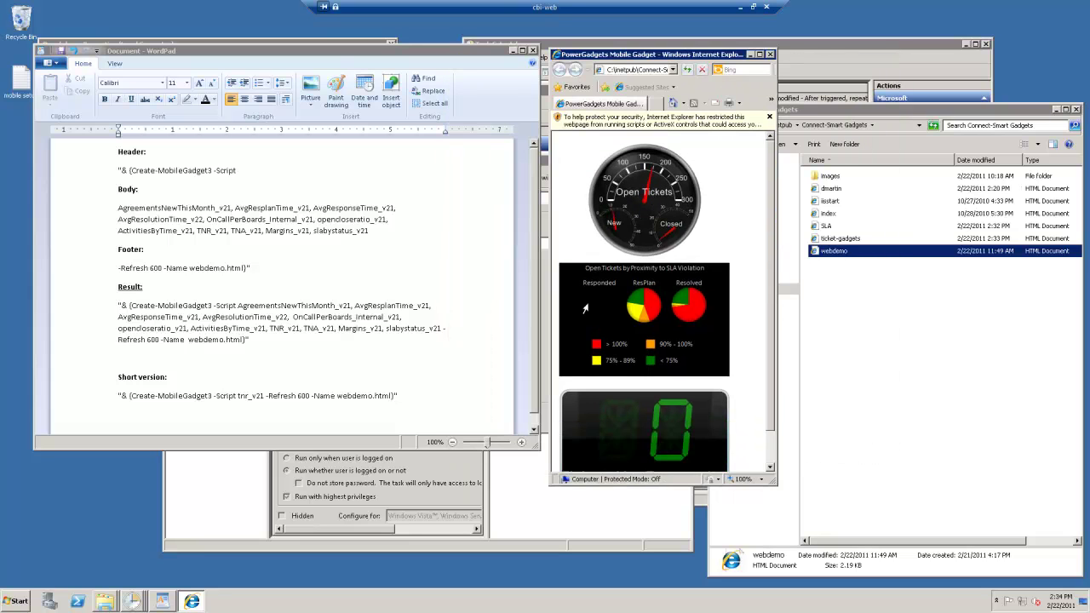
pyautogui.click(21, 601)
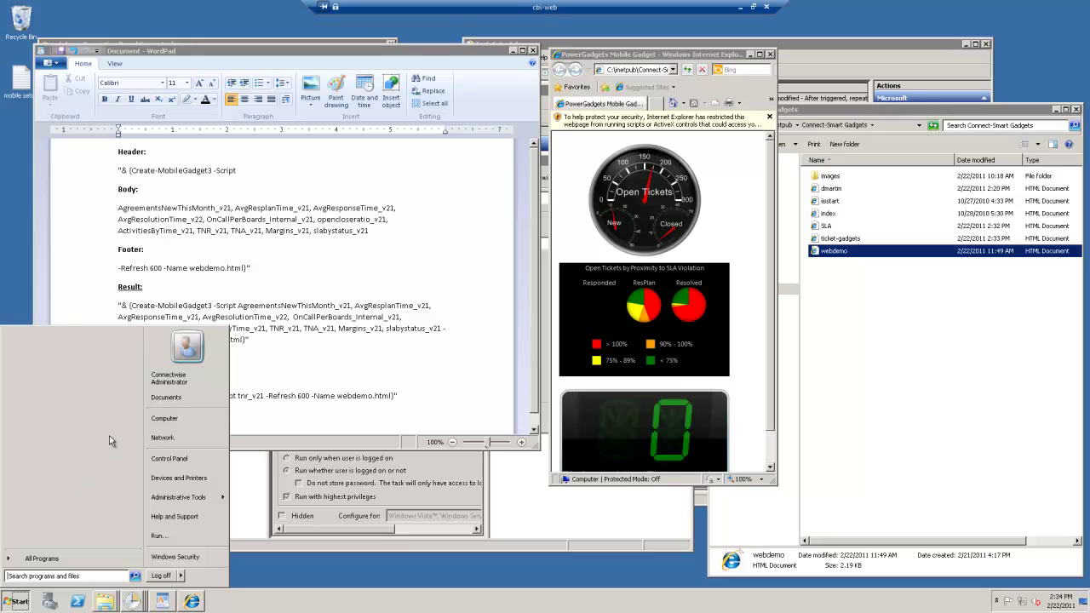
pyautogui.rightClick(173, 421)
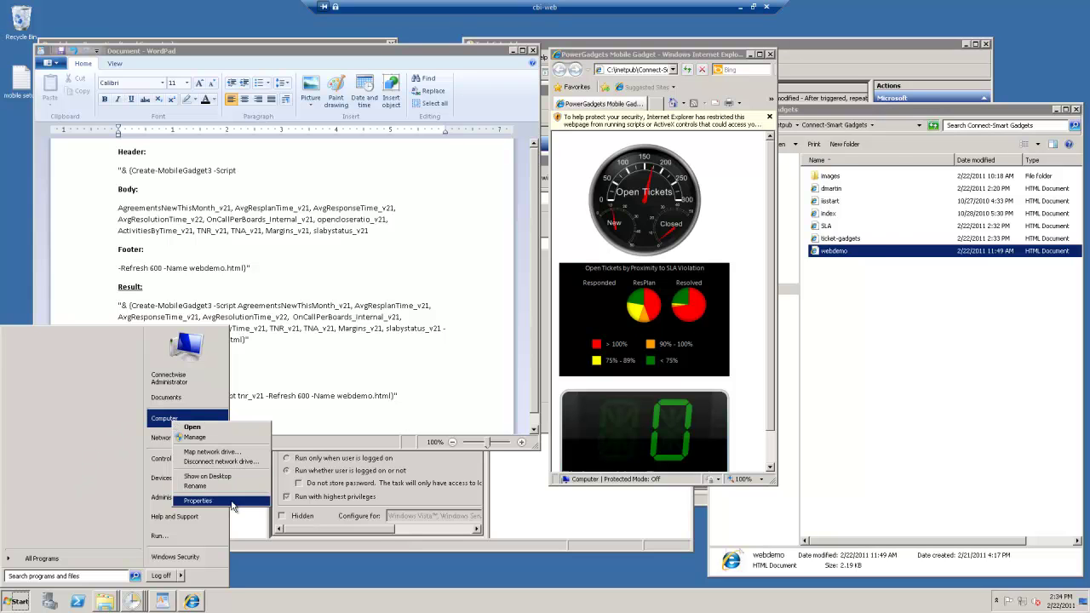
pyautogui.click(198, 499)
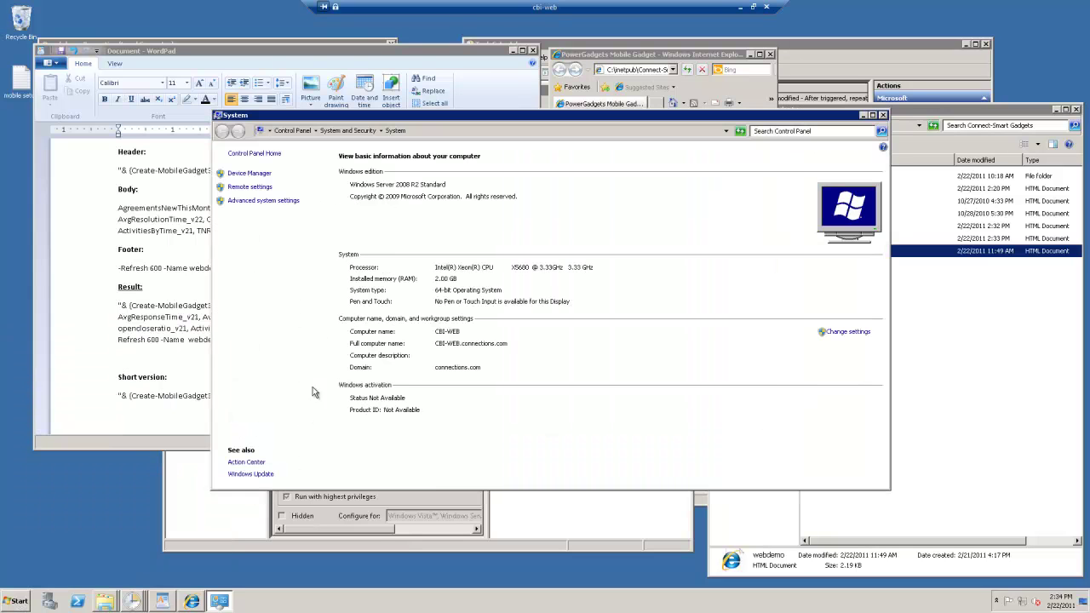
pyautogui.click(284, 201)
pyautogui.click(258, 292)
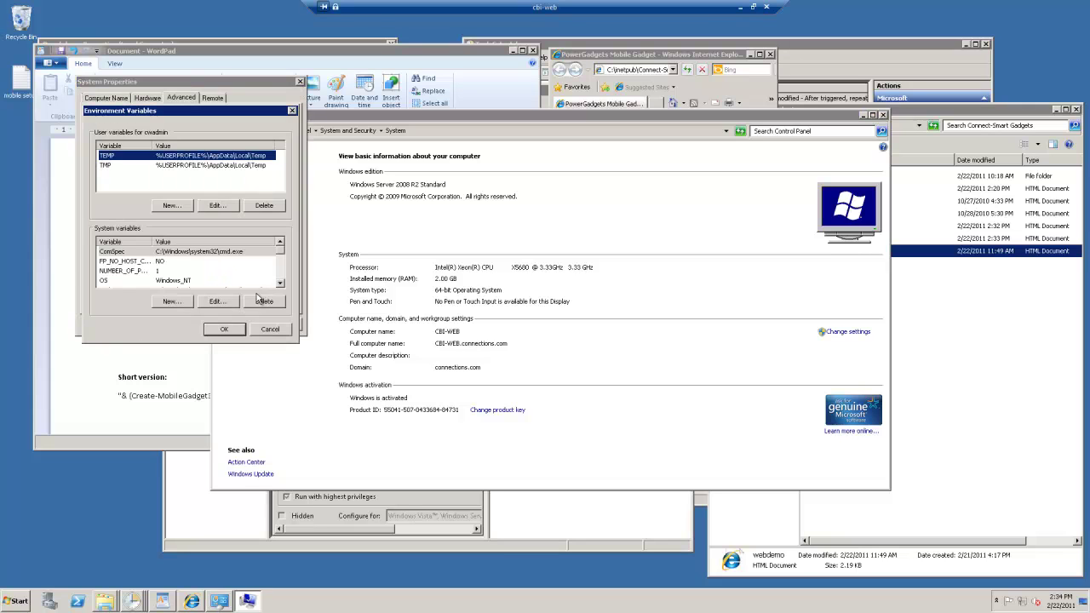
pyautogui.click(166, 271)
pyautogui.press('p')
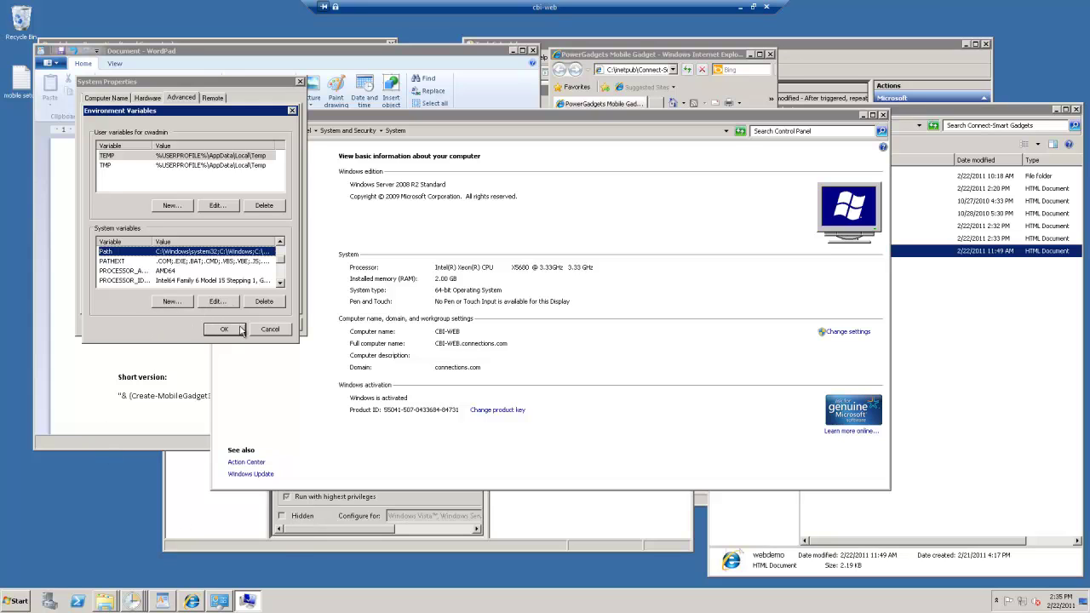
pyautogui.click(270, 331)
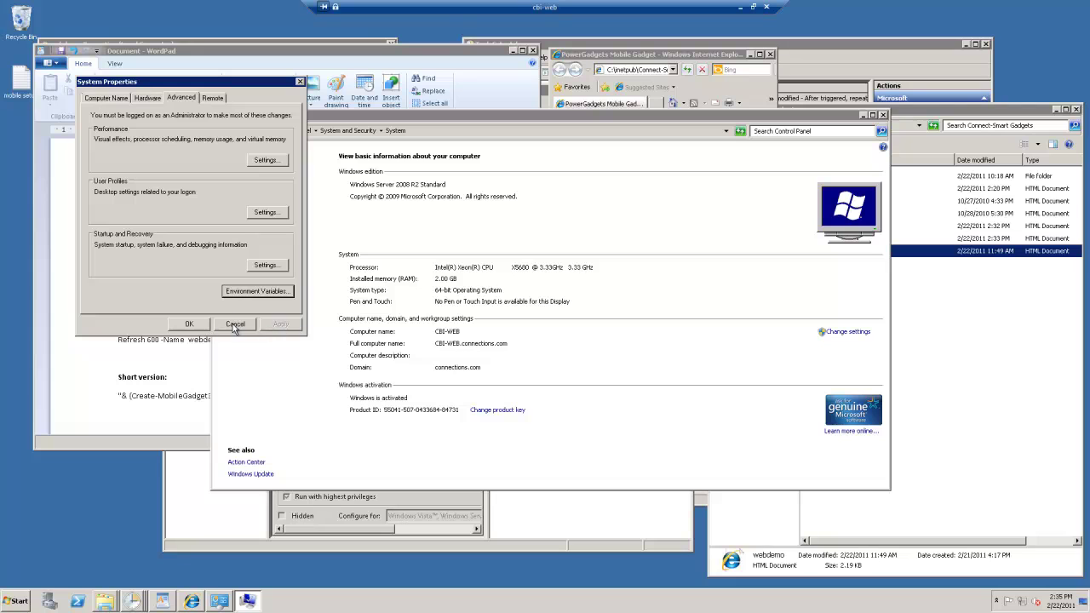
pyautogui.click(234, 324)
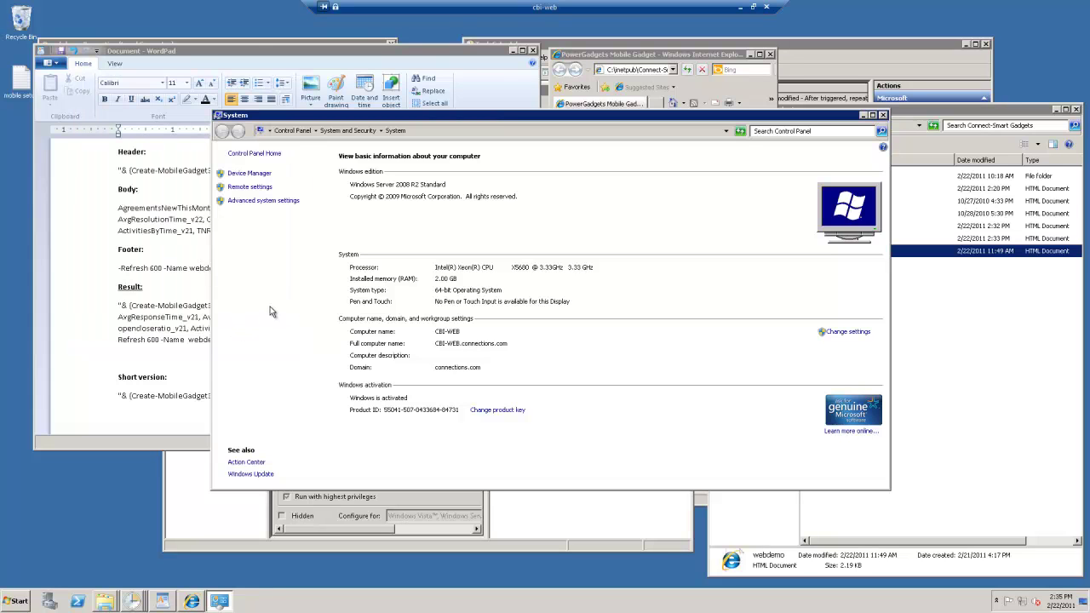
pyautogui.moveTo(428, 125); pyautogui.dragTo(348, 92)
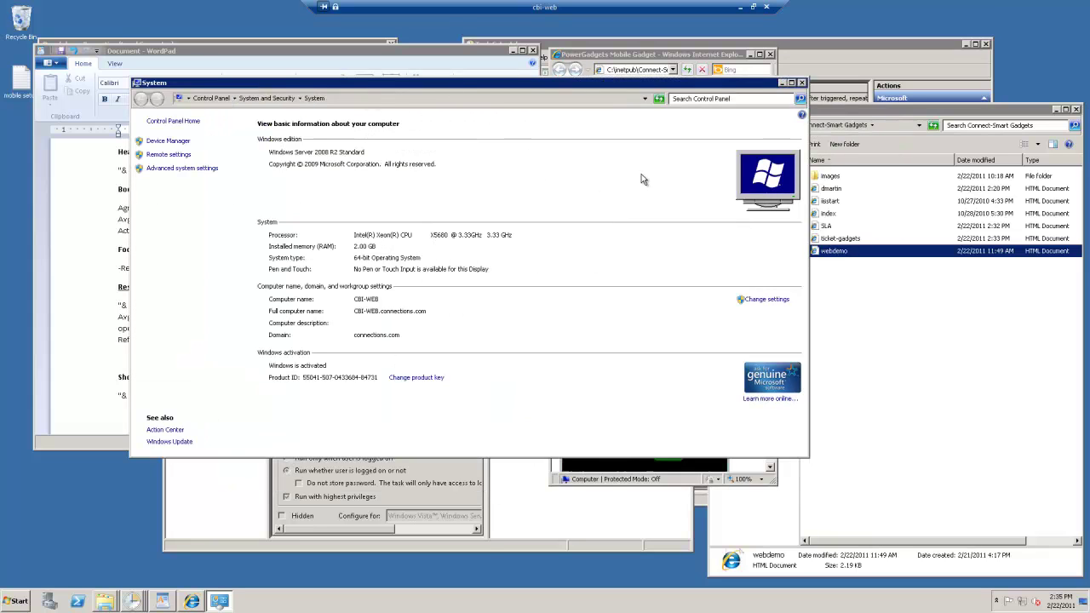
pyautogui.moveTo(511, 86); pyautogui.dragTo(482, 84)
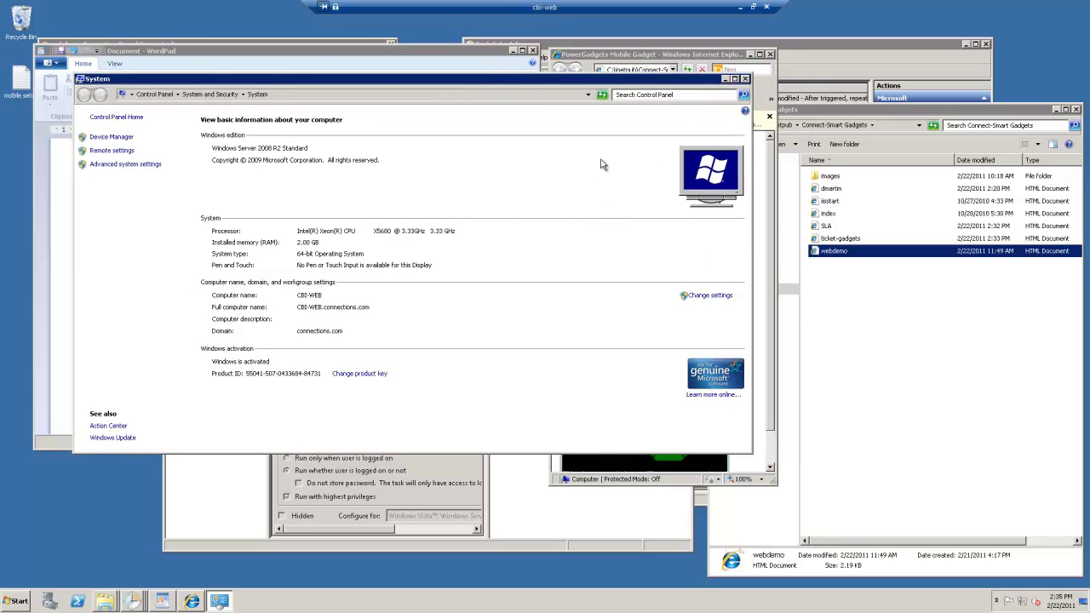
# Step: Close the system information window and show the Documents library in Explorer
pyautogui.click(745, 80)
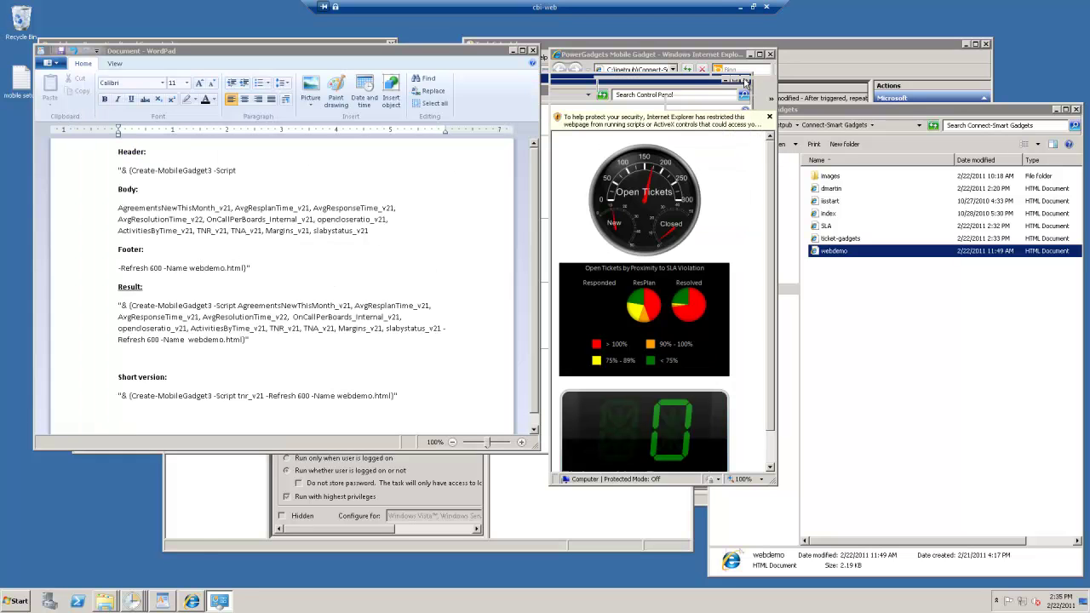
pyautogui.click(883, 343)
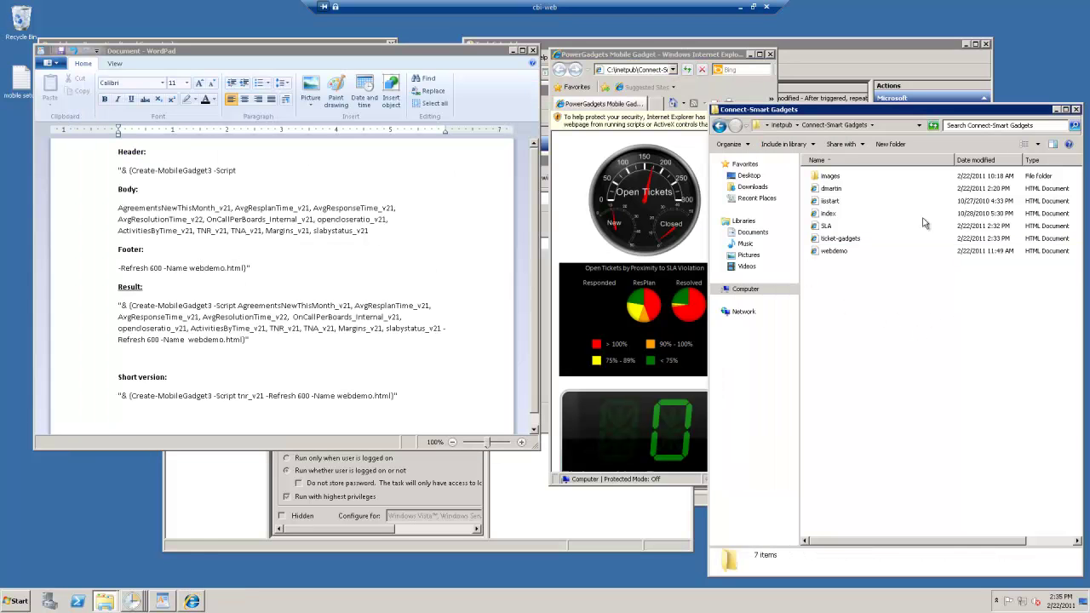
pyautogui.click(750, 233)
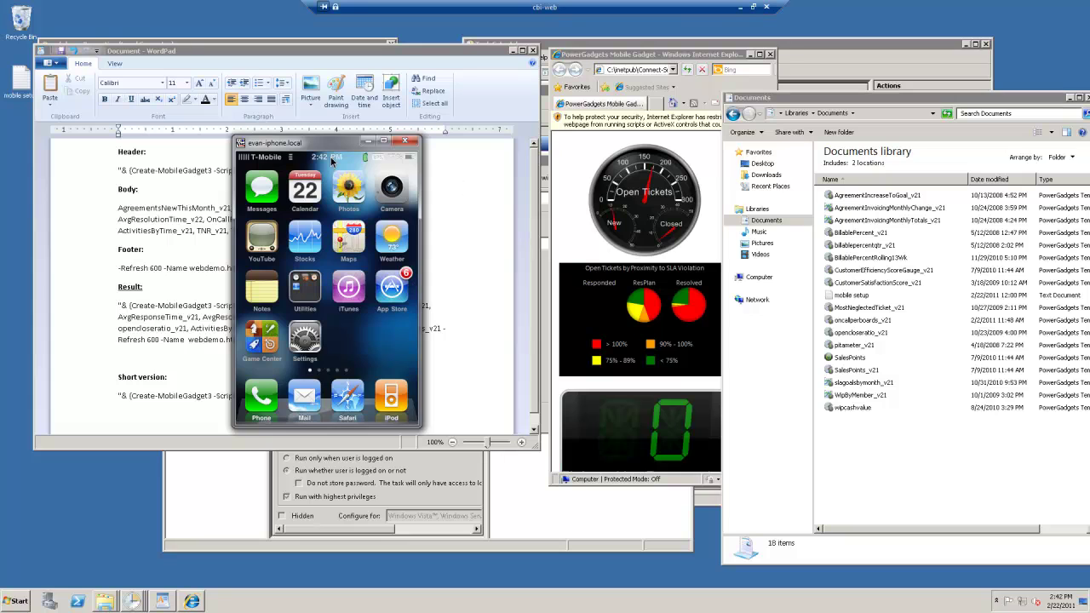
# Step: Open webdemo.html in the iPhone's Safari via VNC Viewer to show the Open Tickets gauge
pyautogui.click(344, 409)
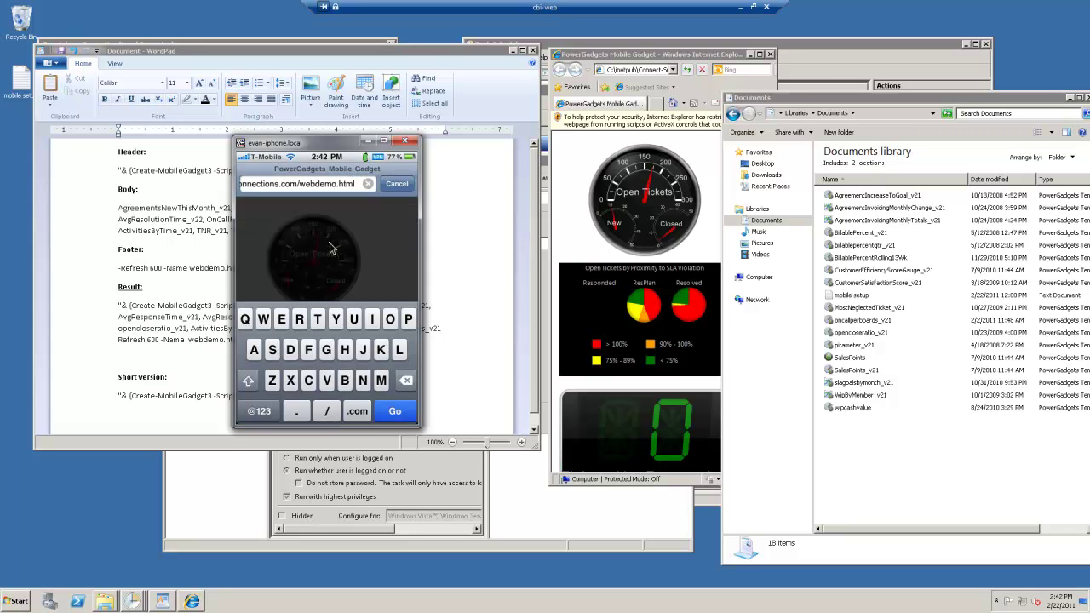
pyautogui.press('Return')
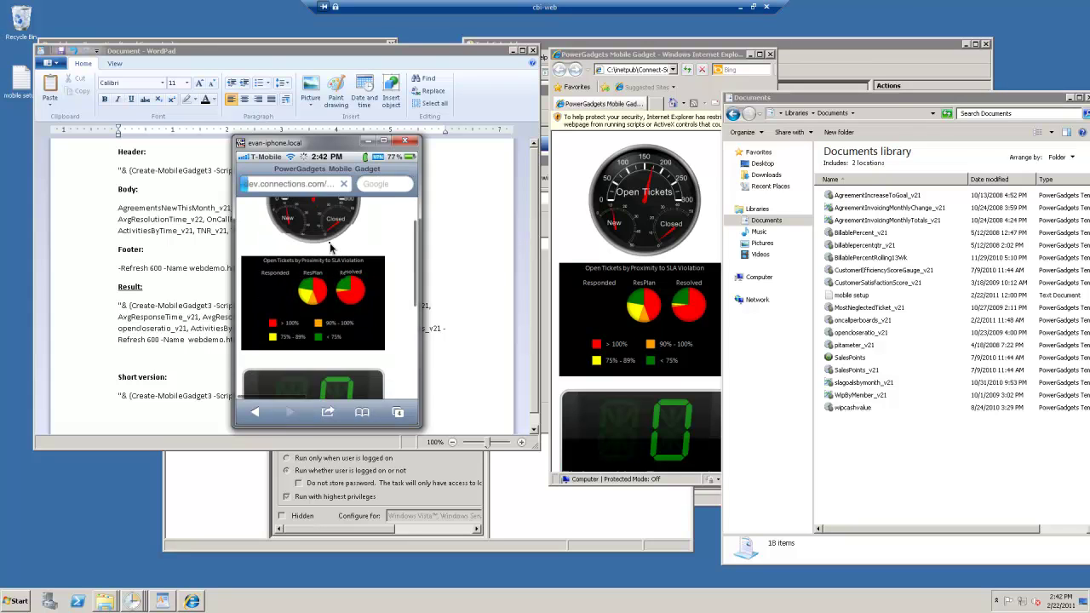